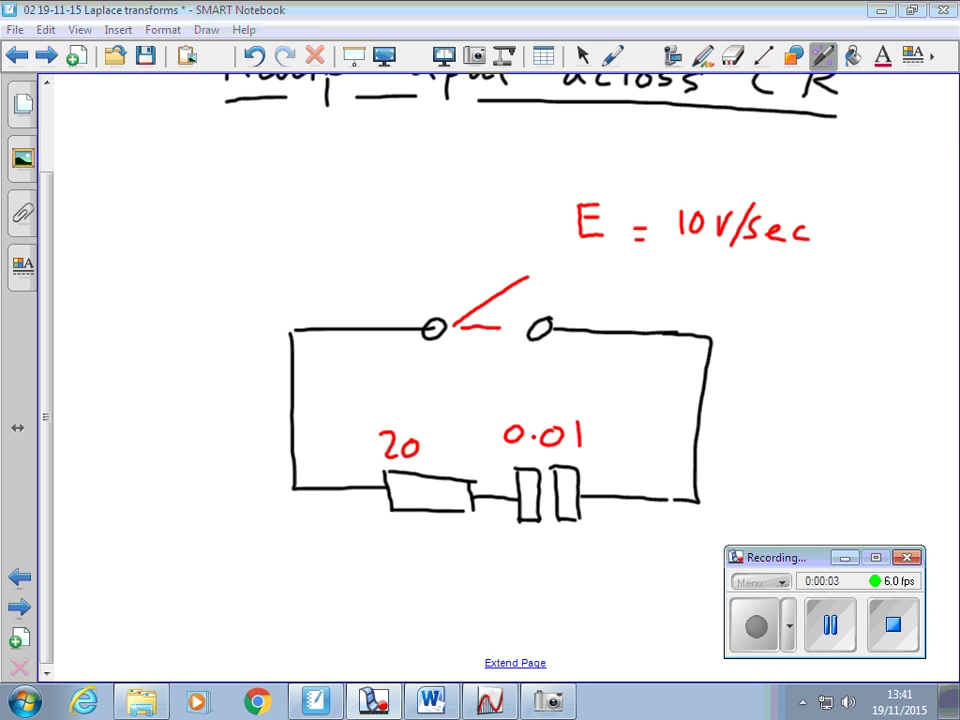
# Underline 10 V/sec and sketch a pair of axes with a sloped line beside the circuit, all in fading blue ink.
pyautogui.moveTo(686, 247); pyautogui.dragTo(805, 256)
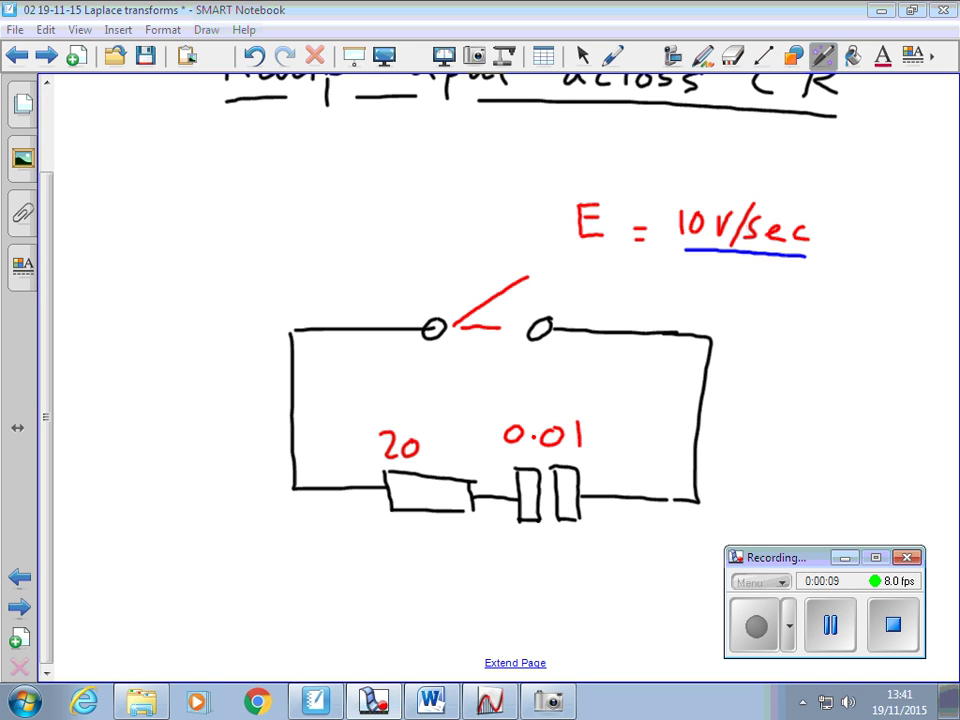
pyautogui.moveTo(797, 290)
pyautogui.mouseDown()
pyautogui.moveTo(798, 343)
pyautogui.moveTo(917, 380)
pyautogui.mouseUp()
pyautogui.moveTo(792, 380); pyautogui.dragTo(872, 322)
pyautogui.moveTo(810, 317); pyautogui.dragTo(872, 318)
pyautogui.moveTo(773, 308); pyautogui.dragTo(774, 322)
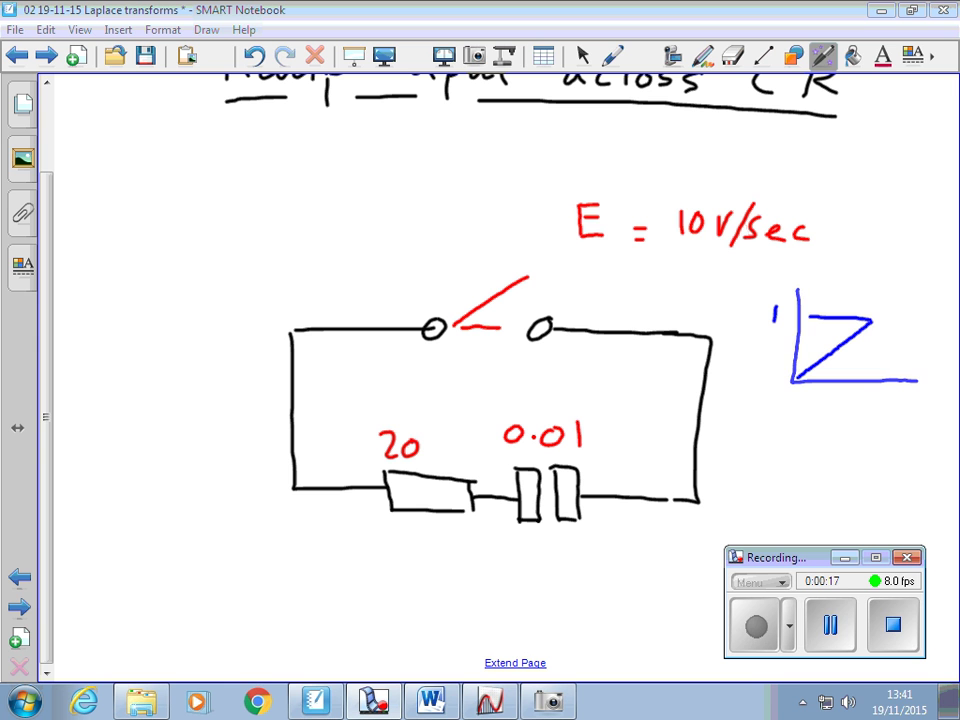
pyautogui.moveTo(871, 323)
pyautogui.mouseDown()
pyautogui.moveTo(871, 376)
pyautogui.moveTo(882, 367)
pyautogui.moveTo(873, 407)
pyautogui.mouseUp()
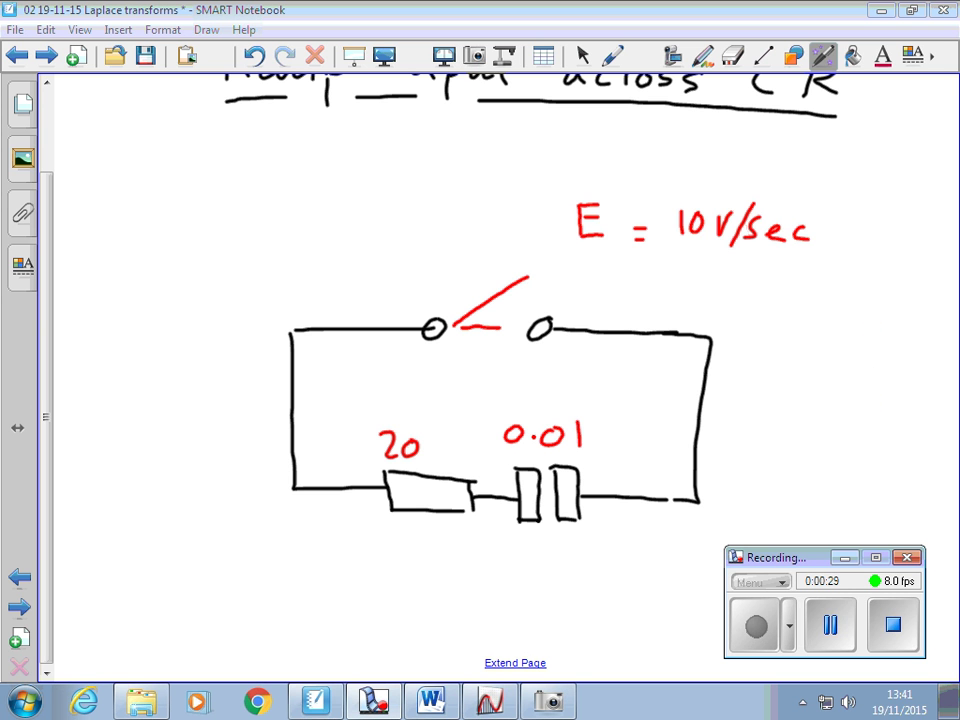
# Redraw the axes in fading ink with a ramp that levels off, and extend its slope upward with dots.
pyautogui.moveTo(778, 276)
pyautogui.mouseDown()
pyautogui.moveTo(777, 343)
pyautogui.moveTo(893, 387)
pyautogui.mouseUp()
pyautogui.moveTo(773, 379)
pyautogui.mouseDown()
pyautogui.moveTo(808, 336)
pyautogui.moveTo(857, 309)
pyautogui.moveTo(912, 315)
pyautogui.mouseUp()
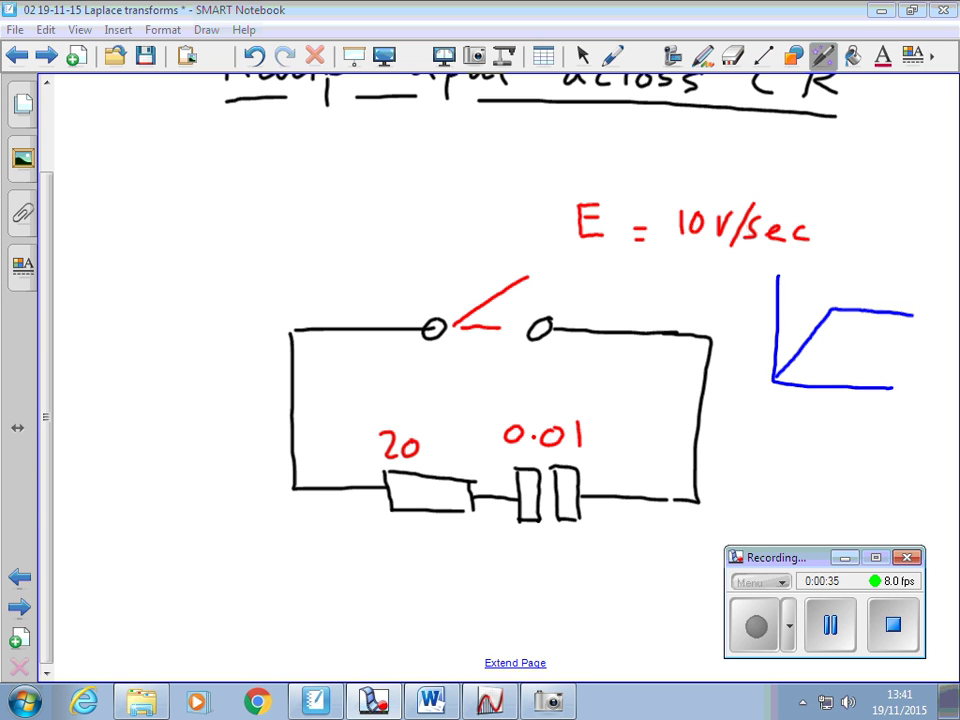
pyautogui.click(843, 294)
pyautogui.click(856, 282)
pyautogui.click(868, 272)
pyautogui.click(880, 261)
pyautogui.click(895, 246)
pyautogui.click(908, 231)
pyautogui.click(928, 204)
pyautogui.click(948, 178)
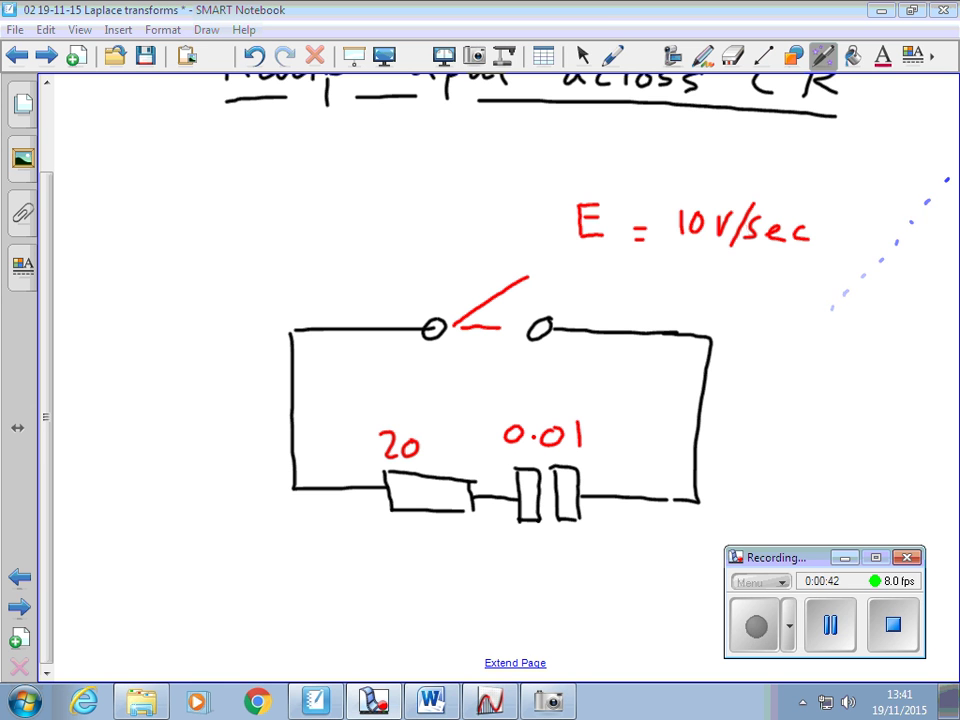
# Annotate the circuit in blue with an arrow under both components, a sloped line at the switch, and underlines below the capacitor and 10 V/sec.
pyautogui.press('Escape')
pyautogui.press('p')
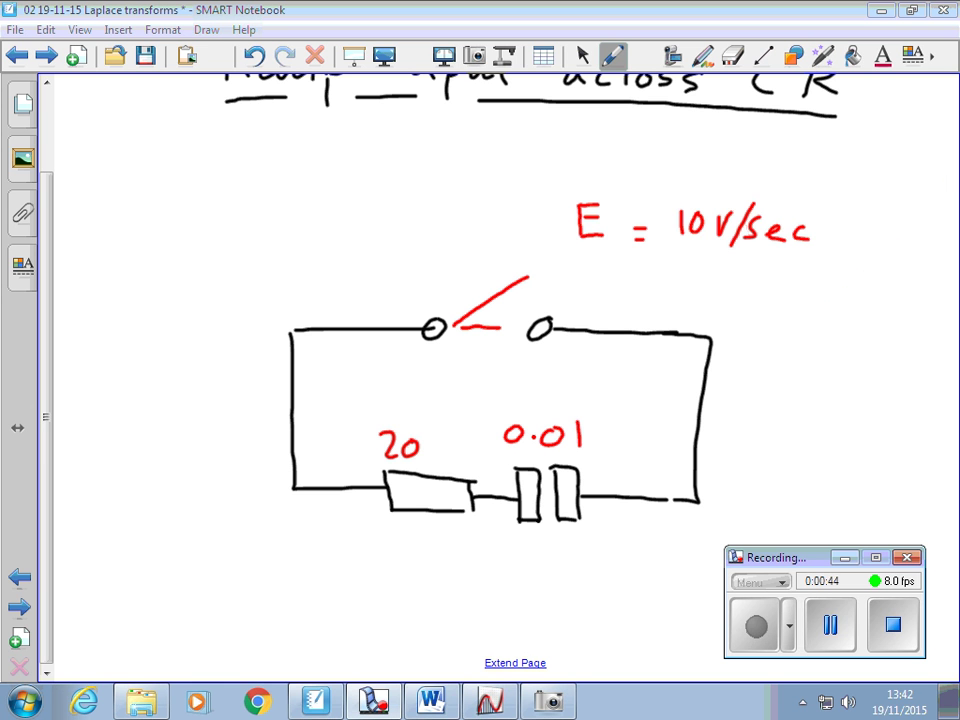
pyautogui.moveTo(396, 540)
pyautogui.mouseDown()
pyautogui.moveTo(595, 546)
pyautogui.moveTo(577, 554)
pyautogui.mouseUp()
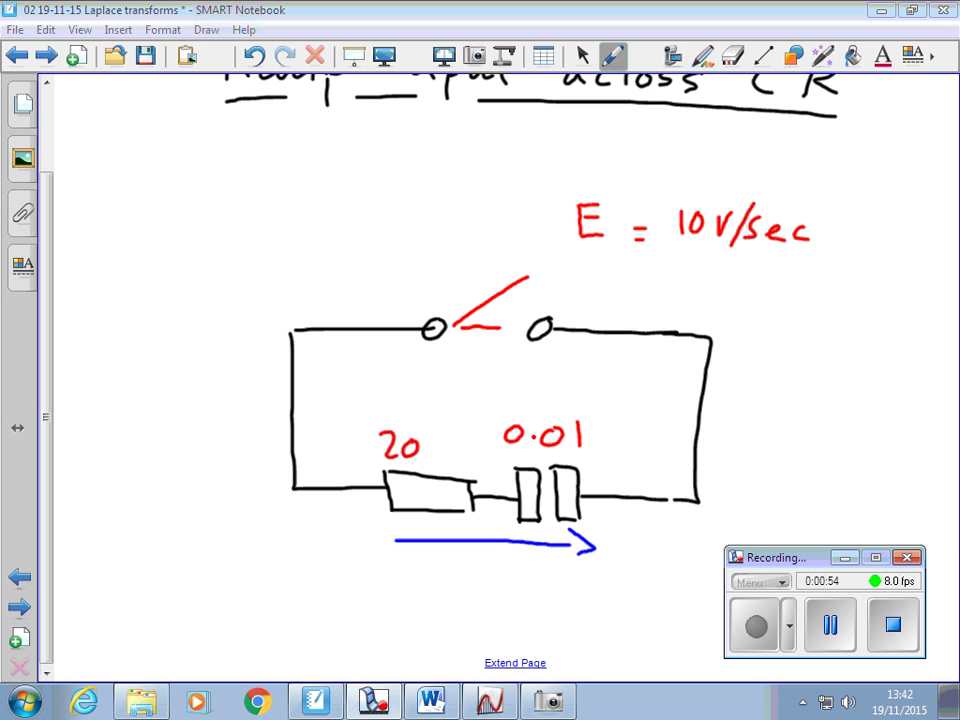
pyautogui.moveTo(565, 302); pyautogui.dragTo(630, 266)
pyautogui.moveTo(524, 568); pyautogui.dragTo(584, 571)
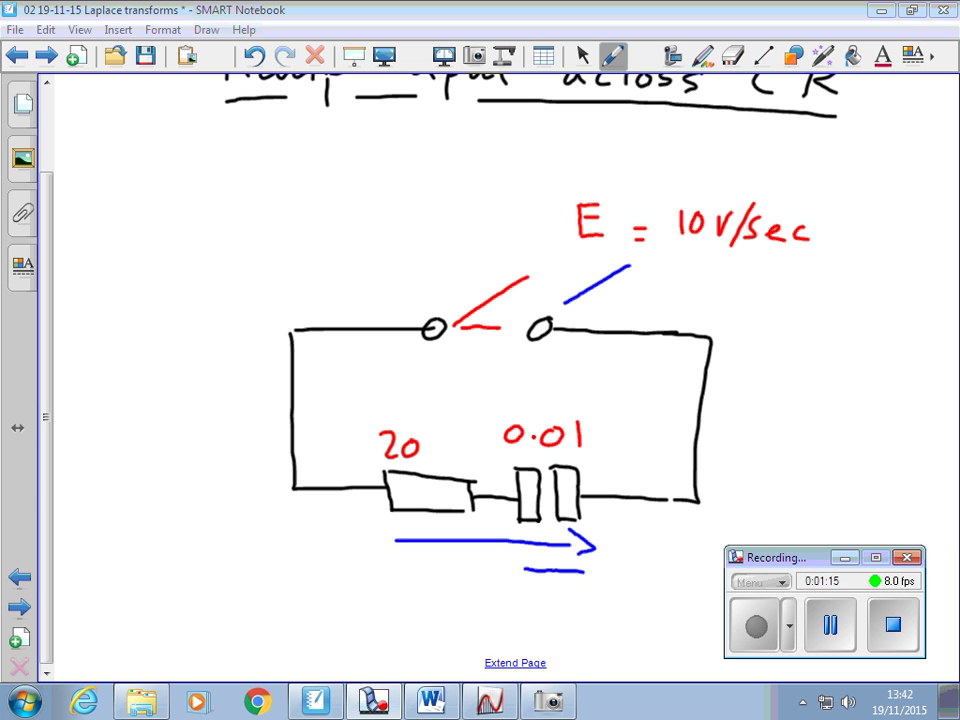
pyautogui.moveTo(687, 259); pyautogui.dragTo(813, 267)
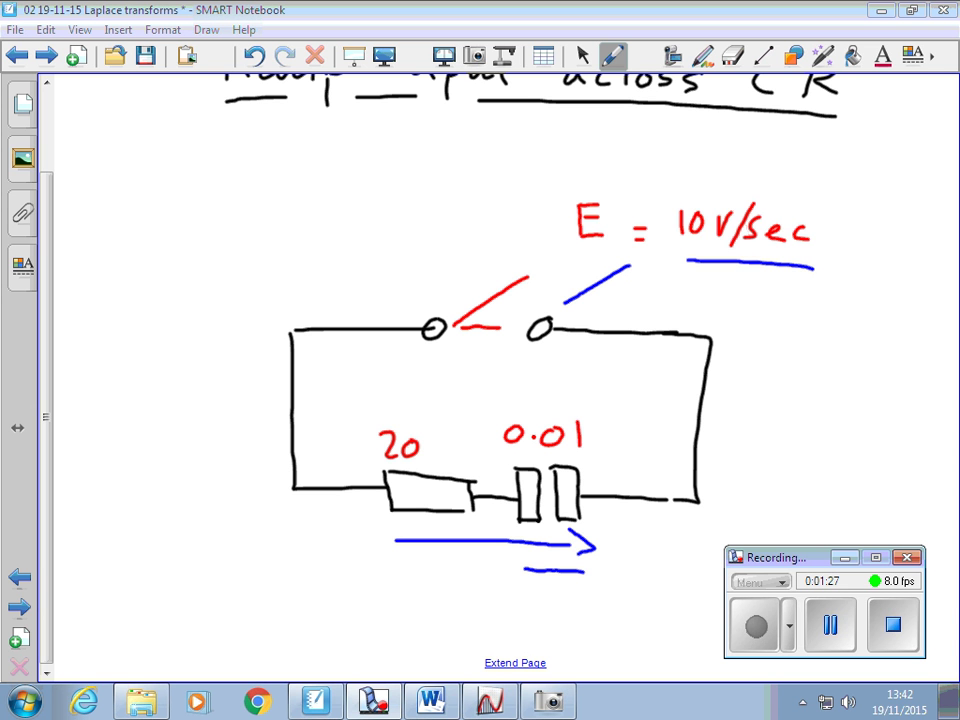
# Erase the blue annotations around the circuit and under 10 V/sec.
pyautogui.click(582, 56)
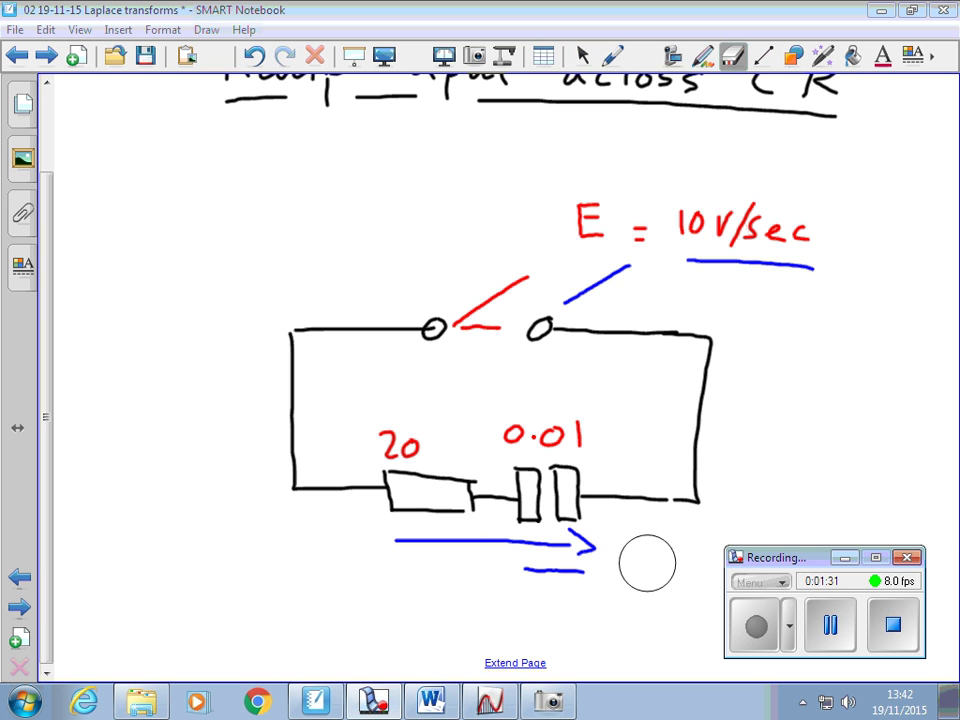
pyautogui.moveTo(647, 564)
pyautogui.mouseDown()
pyautogui.moveTo(435, 551)
pyautogui.moveTo(602, 549)
pyautogui.mouseUp()
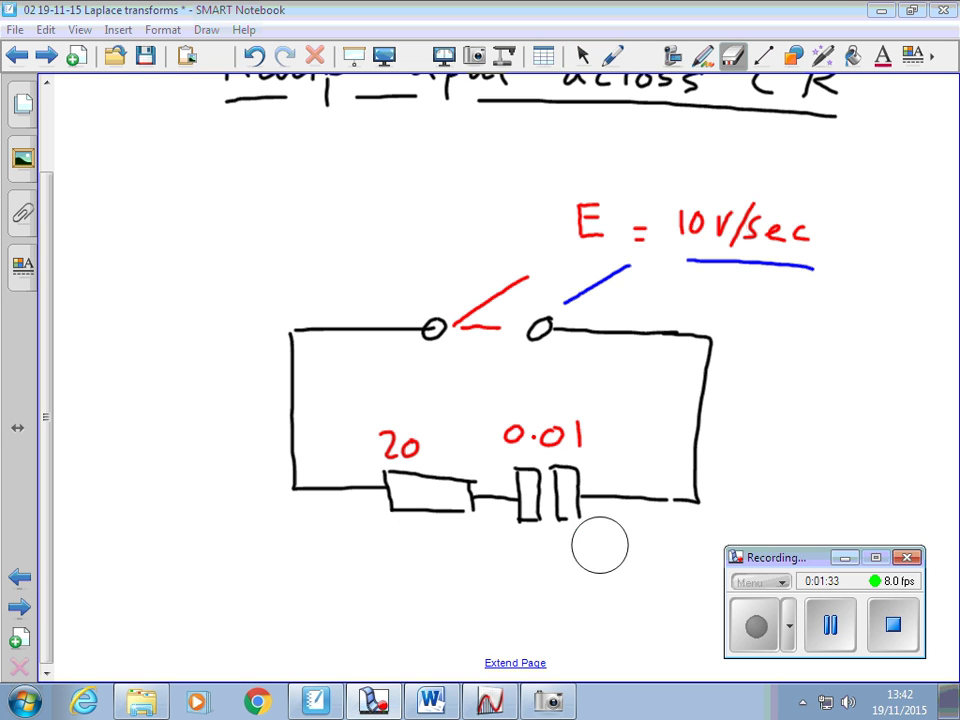
pyautogui.moveTo(823, 276)
pyautogui.mouseDown()
pyautogui.moveTo(587, 279)
pyautogui.moveTo(699, 288)
pyautogui.mouseUp()
pyautogui.click(583, 56)
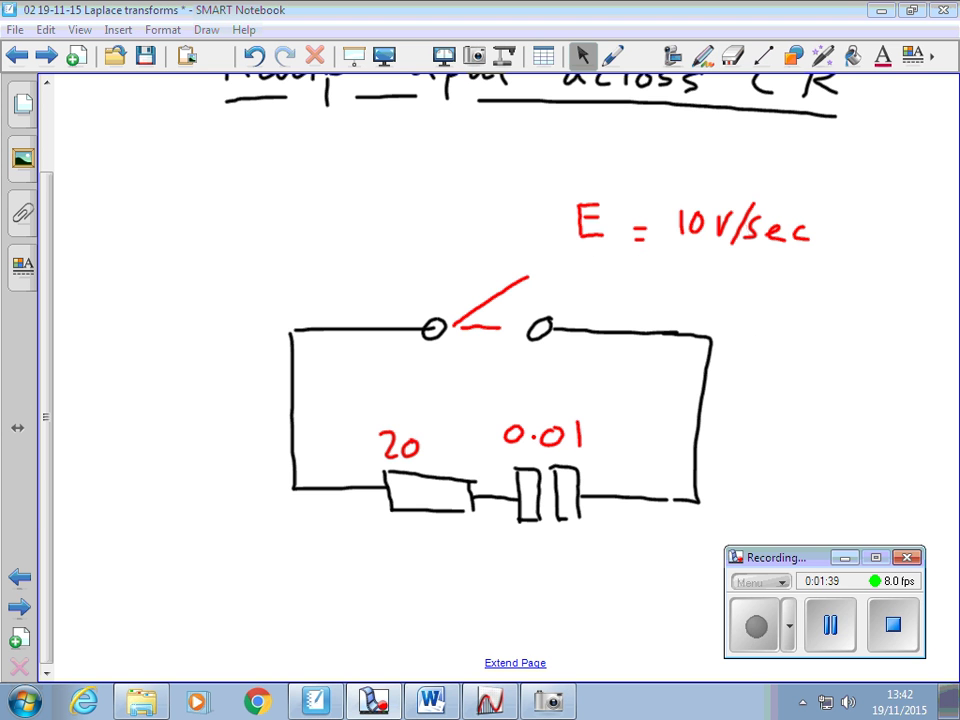
# Handwrite V(t) = 10 v/s in black below the circuit diagram.
pyautogui.scroll(-5, 505, 668)
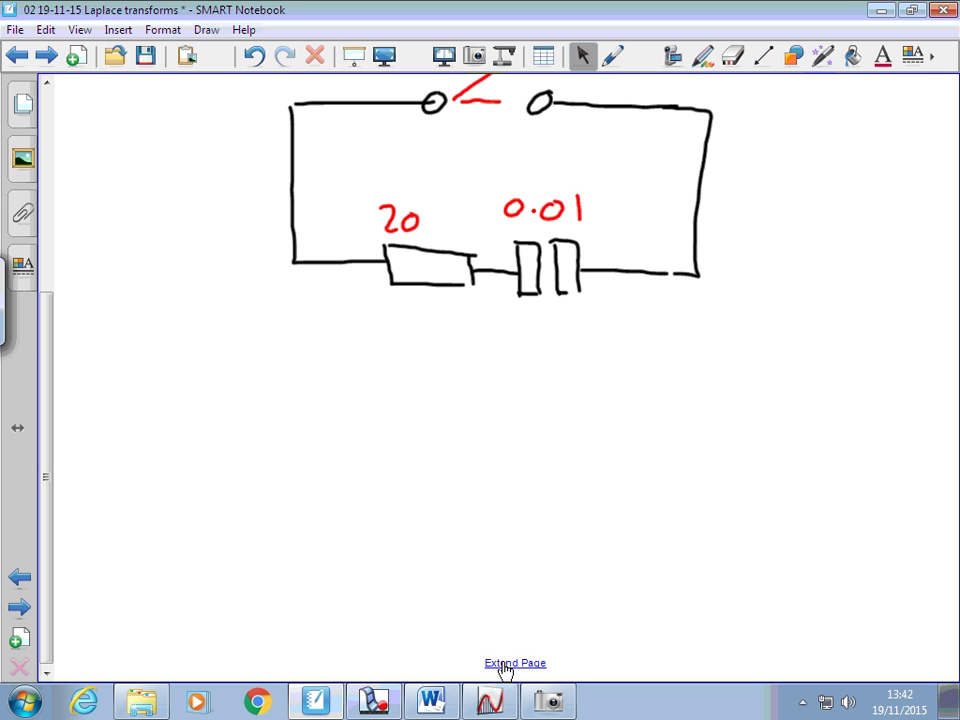
pyautogui.press('p')
pyautogui.moveTo(208, 378)
pyautogui.mouseDown()
pyautogui.moveTo(237, 377)
pyautogui.moveTo(256, 395)
pyautogui.moveTo(257, 419)
pyautogui.mouseUp()
pyautogui.moveTo(278, 377)
pyautogui.mouseDown()
pyautogui.moveTo(281, 414)
pyautogui.moveTo(291, 392)
pyautogui.mouseUp()
pyautogui.moveTo(298, 371)
pyautogui.mouseDown()
pyautogui.moveTo(303, 418)
pyautogui.moveTo(366, 391)
pyautogui.mouseUp()
pyautogui.moveTo(344, 400); pyautogui.dragTo(410, 402)
pyautogui.moveTo(433, 381)
pyautogui.mouseDown()
pyautogui.moveTo(424, 390)
pyautogui.moveTo(433, 381)
pyautogui.moveTo(485, 383)
pyautogui.moveTo(489, 399)
pyautogui.moveTo(506, 401)
pyautogui.mouseUp()
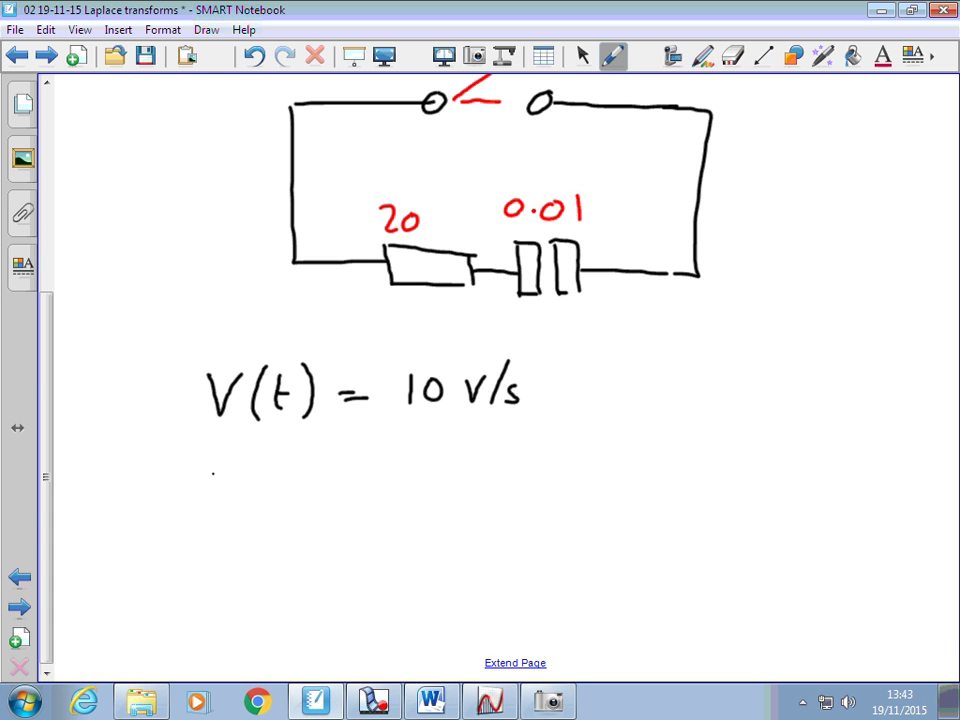
# Start the impedance equation under V(t) with Z and an equals sign, replacing the subscript T with (s).
pyautogui.moveTo(213, 475)
pyautogui.mouseDown()
pyautogui.moveTo(238, 505)
pyautogui.moveTo(236, 489)
pyautogui.moveTo(269, 499)
pyautogui.moveTo(263, 512)
pyautogui.mouseUp()
pyautogui.moveTo(326, 492); pyautogui.dragTo(339, 493)
pyautogui.moveTo(327, 499); pyautogui.dragTo(340, 499)
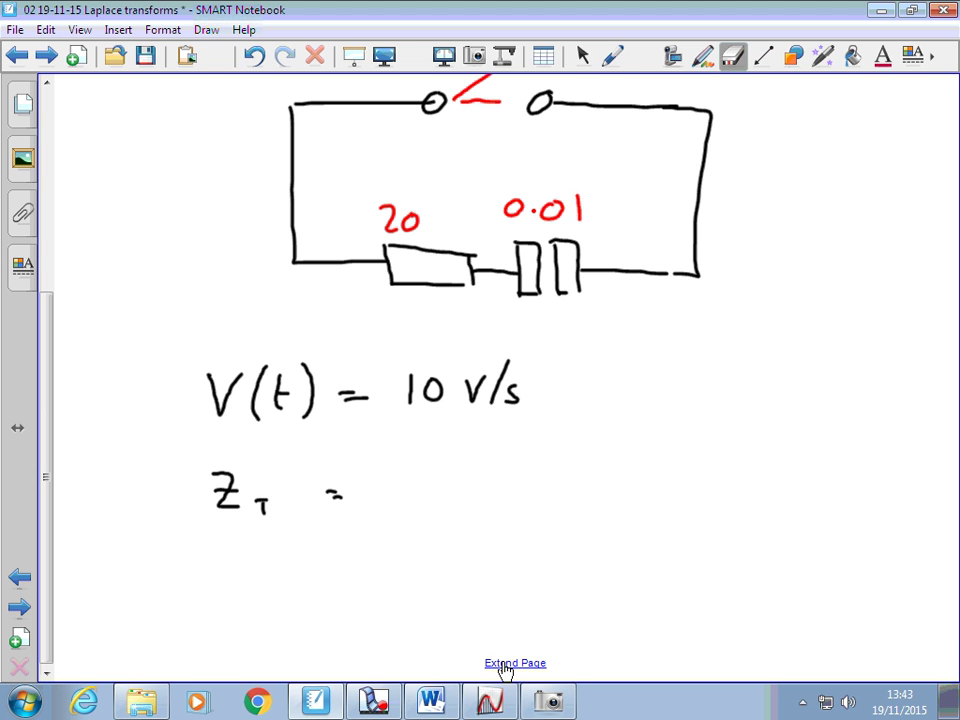
pyautogui.moveTo(262, 506)
pyautogui.mouseDown()
pyautogui.moveTo(228, 489)
pyautogui.moveTo(231, 516)
pyautogui.moveTo(212, 510)
pyautogui.moveTo(253, 512)
pyautogui.mouseUp()
pyautogui.moveTo(276, 490); pyautogui.dragTo(268, 506)
pyautogui.moveTo(289, 478); pyautogui.dragTo(292, 512)
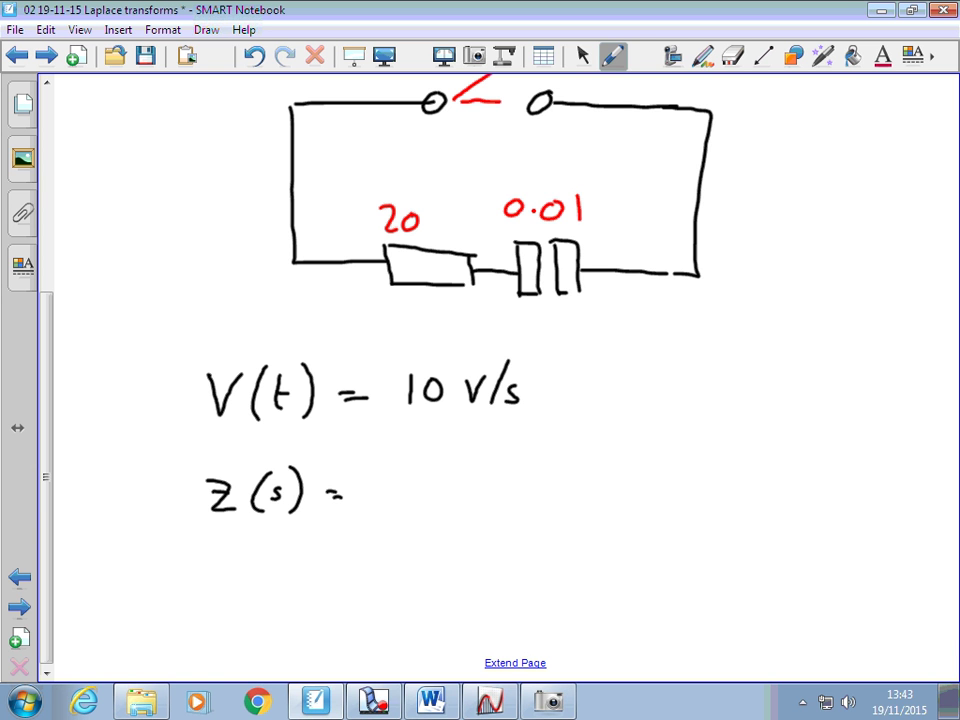
# Complete the Z(s) equation with 20 + 1/(0.01s).
pyautogui.moveTo(394, 477)
pyautogui.mouseDown()
pyautogui.moveTo(418, 498)
pyautogui.moveTo(439, 477)
pyautogui.moveTo(486, 486)
pyautogui.mouseUp()
pyautogui.moveTo(474, 474); pyautogui.dragTo(474, 500)
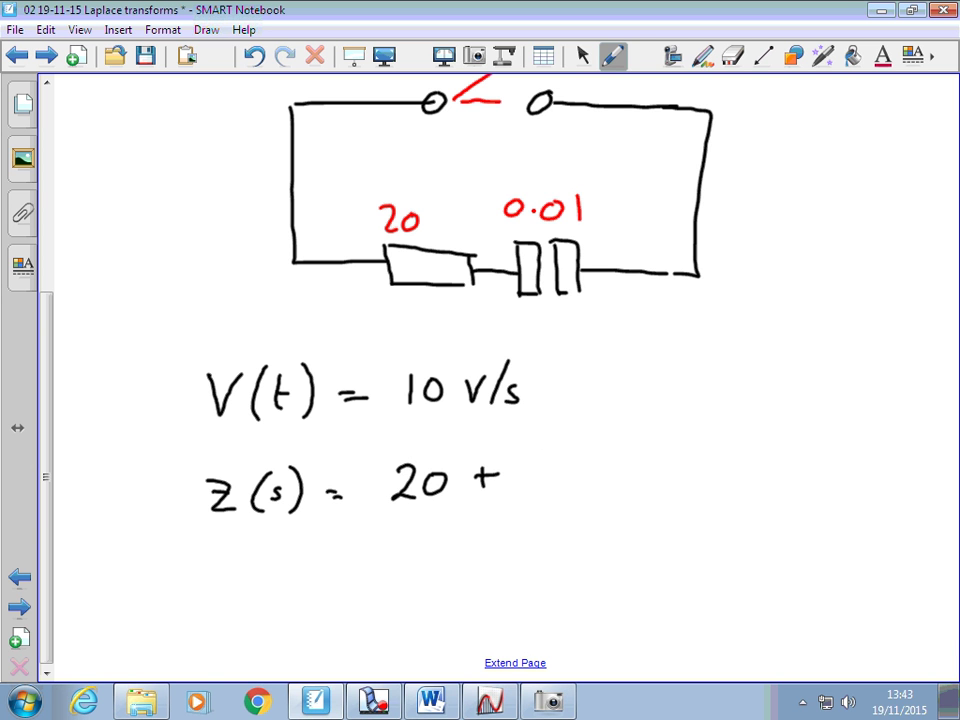
pyautogui.click(497, 484)
pyautogui.moveTo(533, 464)
pyautogui.mouseDown()
pyautogui.moveTo(533, 478)
pyautogui.moveTo(566, 467)
pyautogui.mouseUp()
pyautogui.moveTo(518, 498); pyautogui.dragTo(571, 510)
pyautogui.click(527, 509)
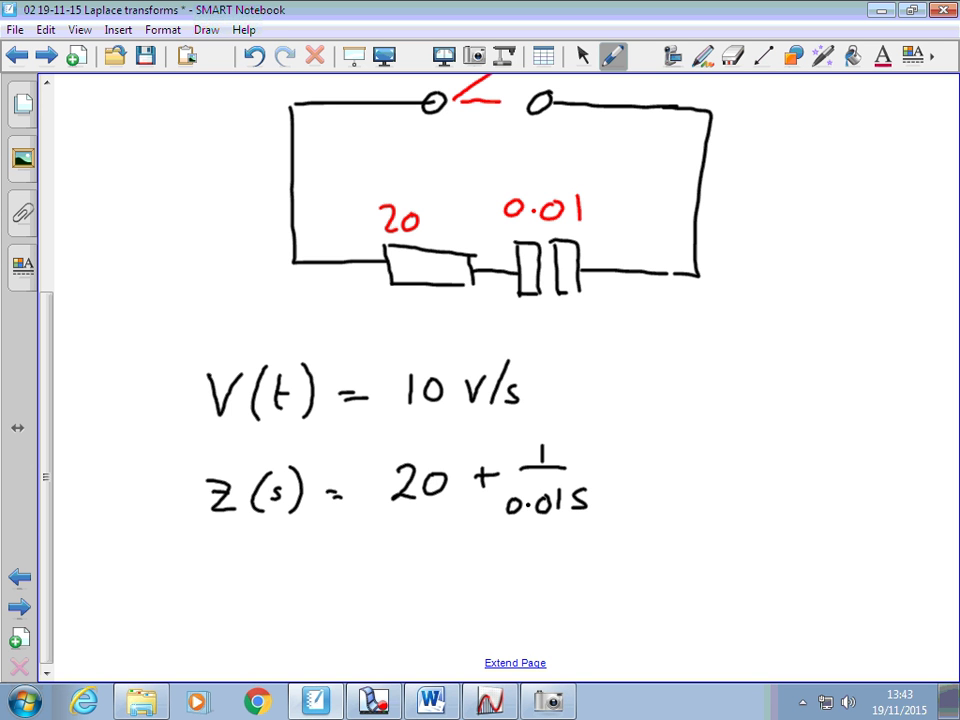
# Write the transformed voltage V(s) = 10/s² beside the V(t) equation.
pyautogui.moveTo(633, 372)
pyautogui.mouseDown()
pyautogui.moveTo(645, 401)
pyautogui.moveTo(668, 372)
pyautogui.moveTo(683, 410)
pyautogui.moveTo(688, 401)
pyautogui.mouseUp()
pyautogui.moveTo(702, 368)
pyautogui.mouseDown()
pyautogui.moveTo(707, 412)
pyautogui.moveTo(759, 396)
pyautogui.mouseUp()
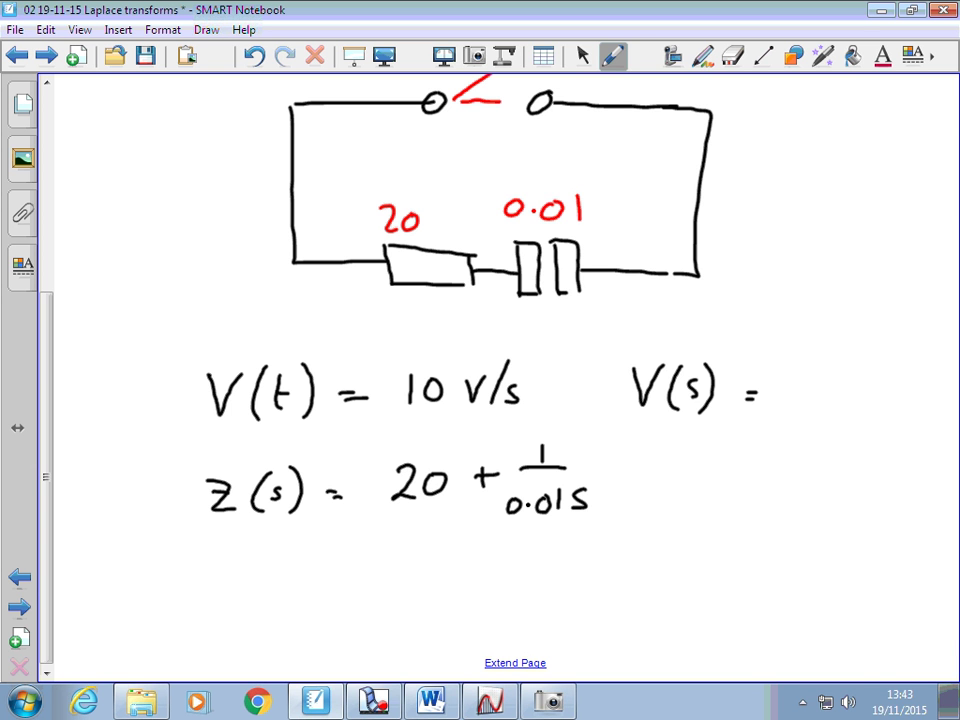
pyautogui.moveTo(814, 362)
pyautogui.mouseDown()
pyautogui.moveTo(812, 386)
pyautogui.moveTo(837, 364)
pyautogui.moveTo(851, 393)
pyautogui.moveTo(820, 428)
pyautogui.moveTo(856, 409)
pyautogui.mouseUp()
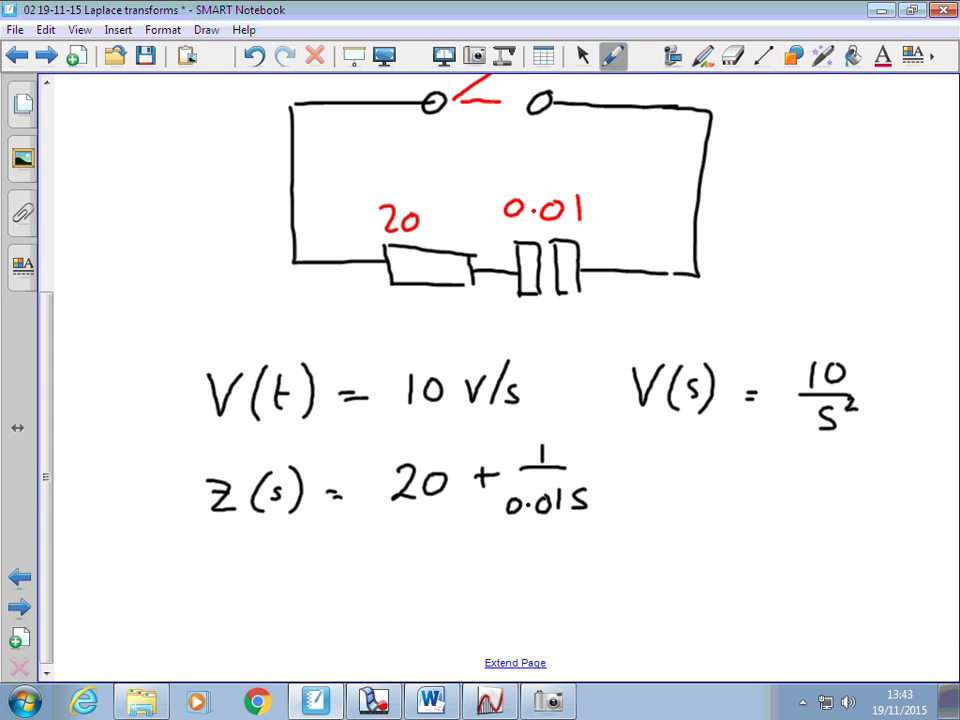
# Go back to the Laplace transform table page and underline the Ramp transform a/s² in fading ink.
pyautogui.click(581, 55)
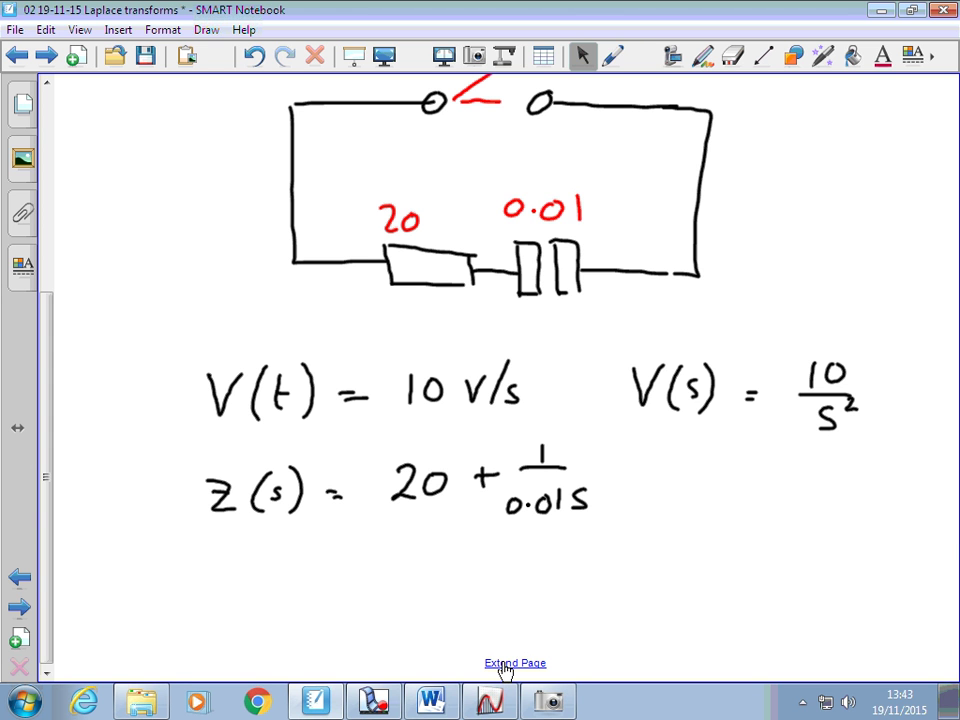
pyautogui.click(19, 574)
pyautogui.click(19, 577)
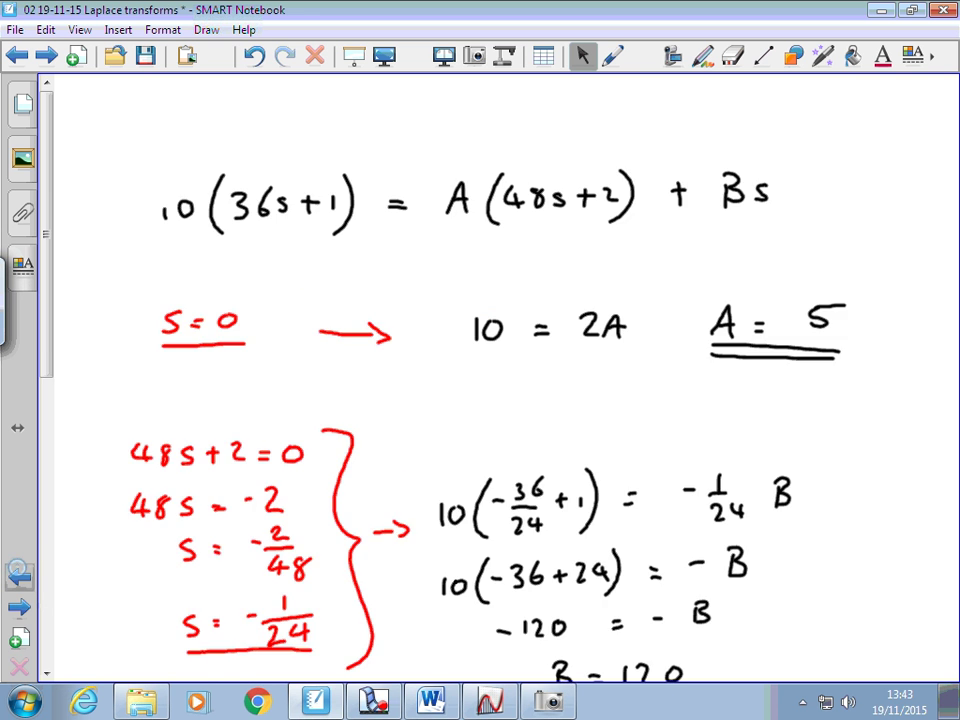
pyautogui.click(19, 577)
pyautogui.click(19, 577)
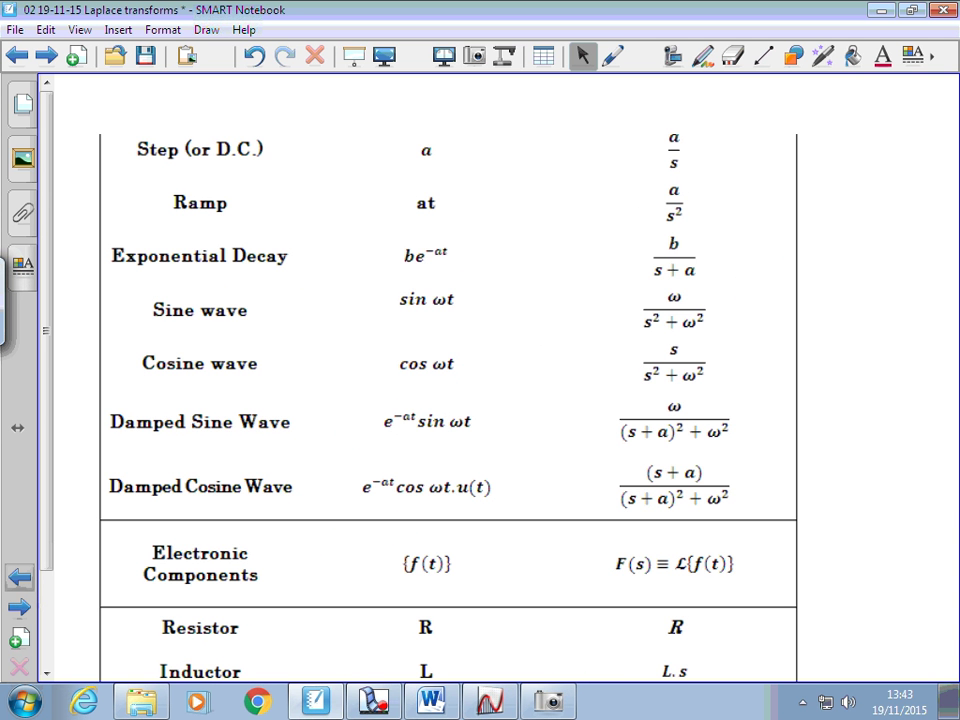
pyautogui.click(823, 56)
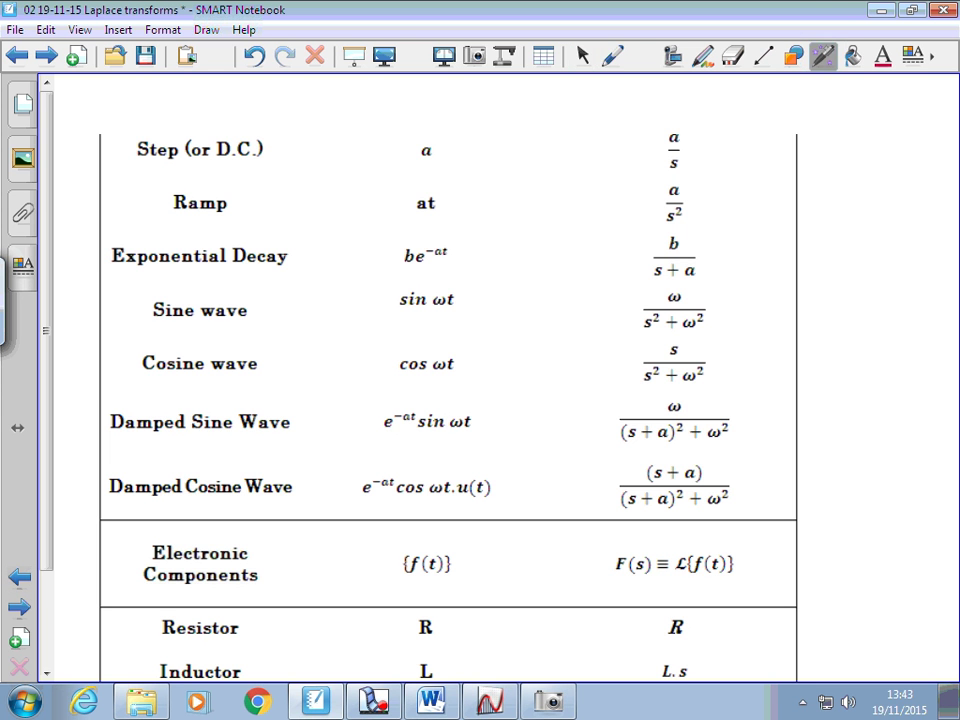
pyautogui.click(612, 56)
pyautogui.click(822, 55)
pyautogui.moveTo(667, 231); pyautogui.dragTo(699, 226)
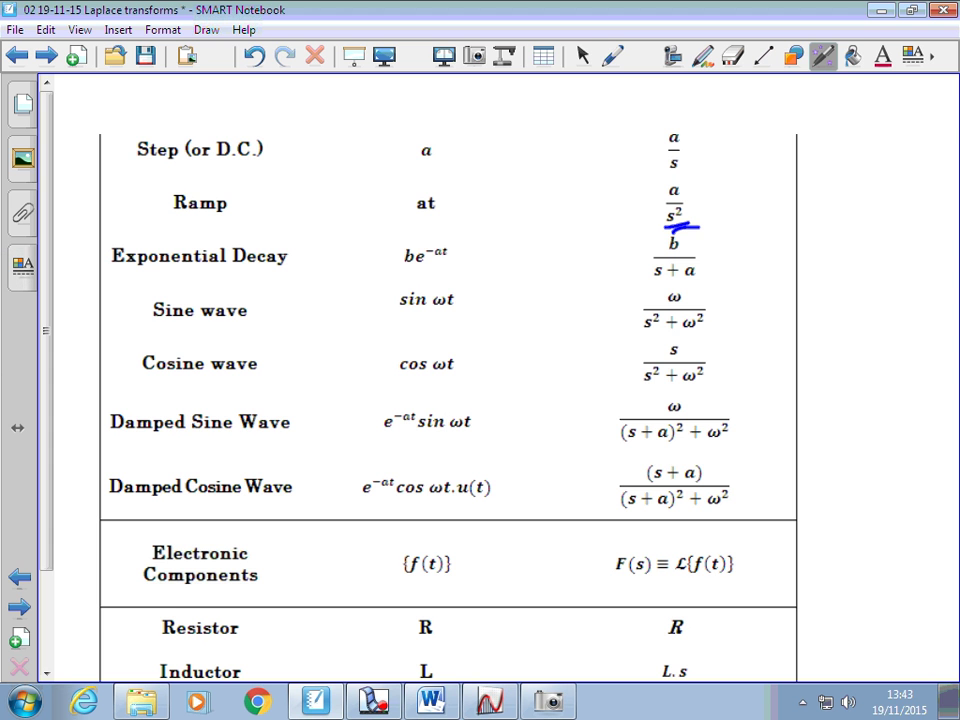
pyautogui.click(582, 55)
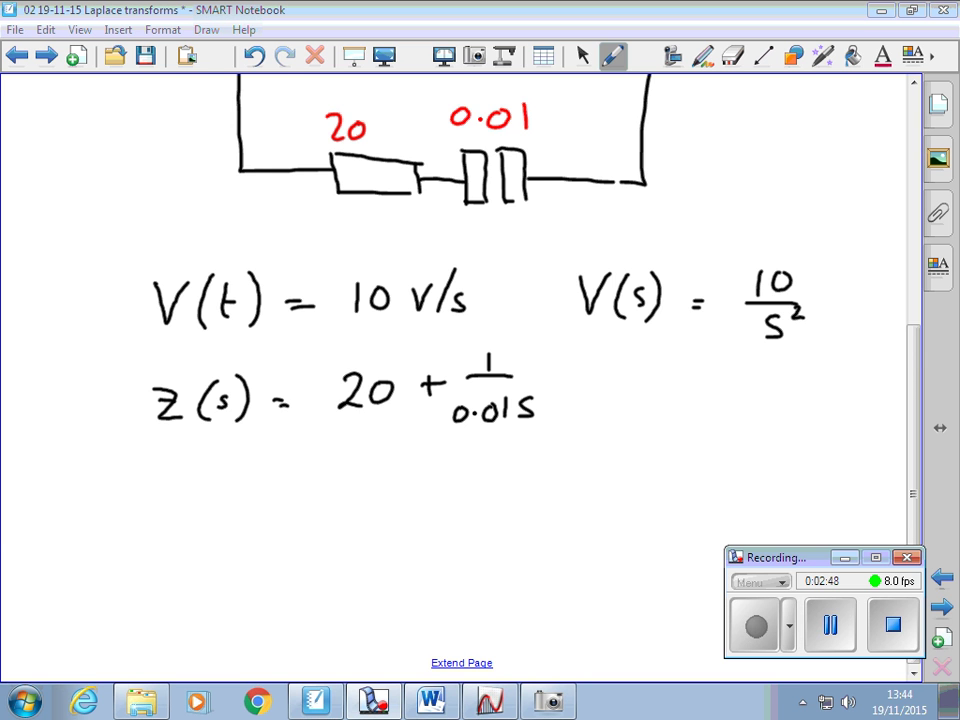
# Write i(s) = V(s) in the blank space below the impedance equation, erasing the miswritten characters after V.
pyautogui.scroll(-5, 455, 350)
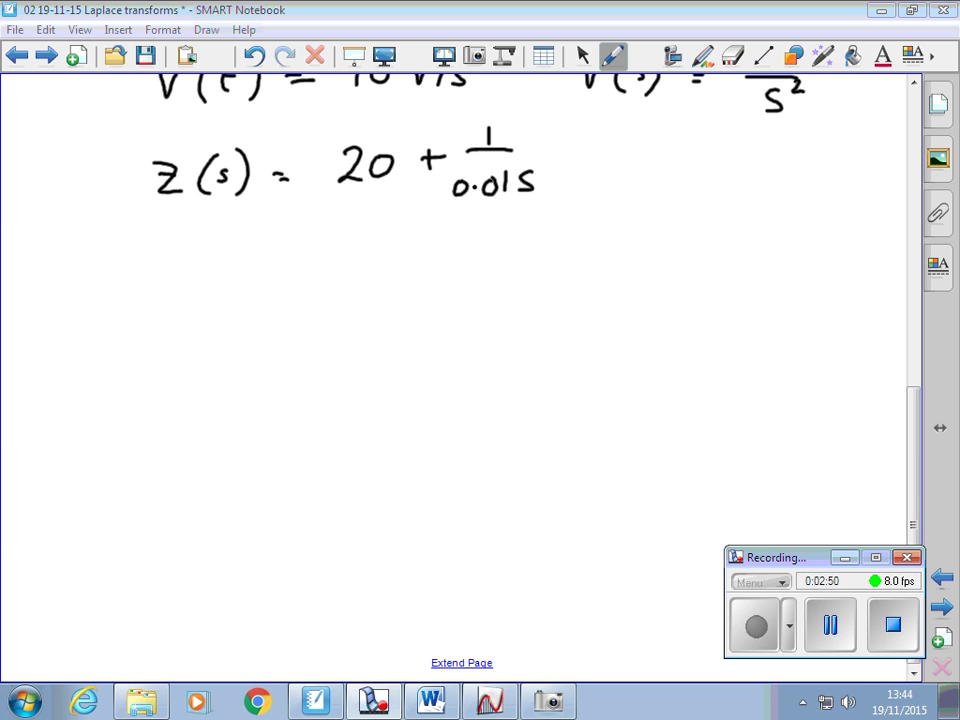
pyautogui.moveTo(277, 318); pyautogui.dragTo(278, 343)
pyautogui.click(276, 306)
pyautogui.moveTo(306, 305)
pyautogui.mouseDown()
pyautogui.moveTo(304, 350)
pyautogui.moveTo(318, 342)
pyautogui.moveTo(341, 350)
pyautogui.mouseUp()
pyautogui.moveTo(373, 336); pyautogui.dragTo(392, 340)
pyautogui.moveTo(458, 313)
pyautogui.mouseDown()
pyautogui.moveTo(481, 312)
pyautogui.moveTo(490, 340)
pyautogui.moveTo(519, 345)
pyautogui.mouseUp()
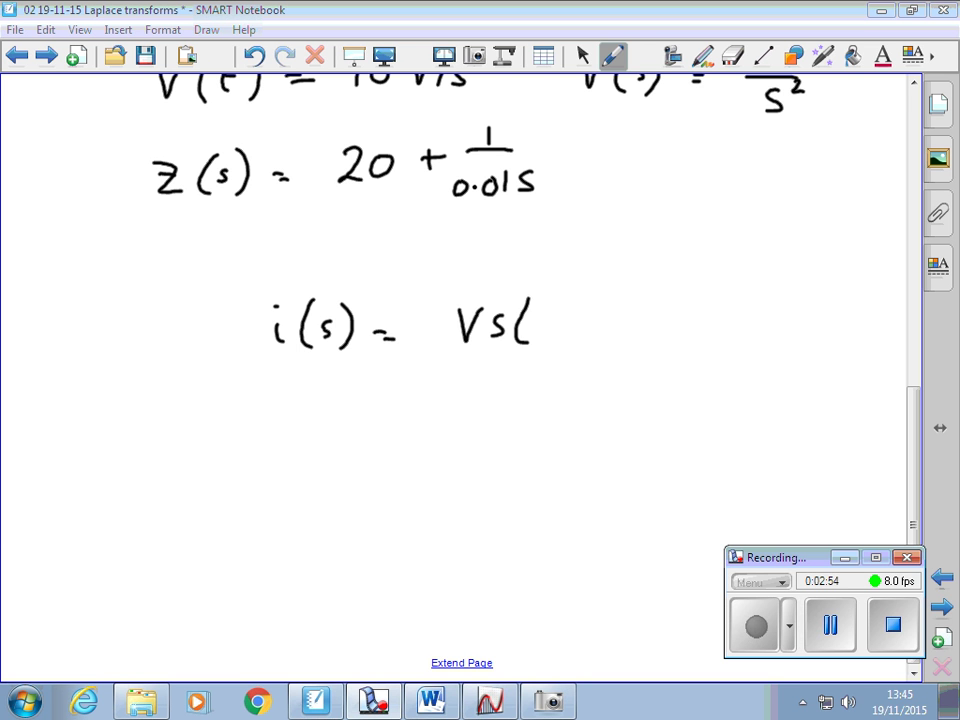
pyautogui.click(733, 55)
pyautogui.moveTo(551, 287); pyautogui.dragTo(472, 374)
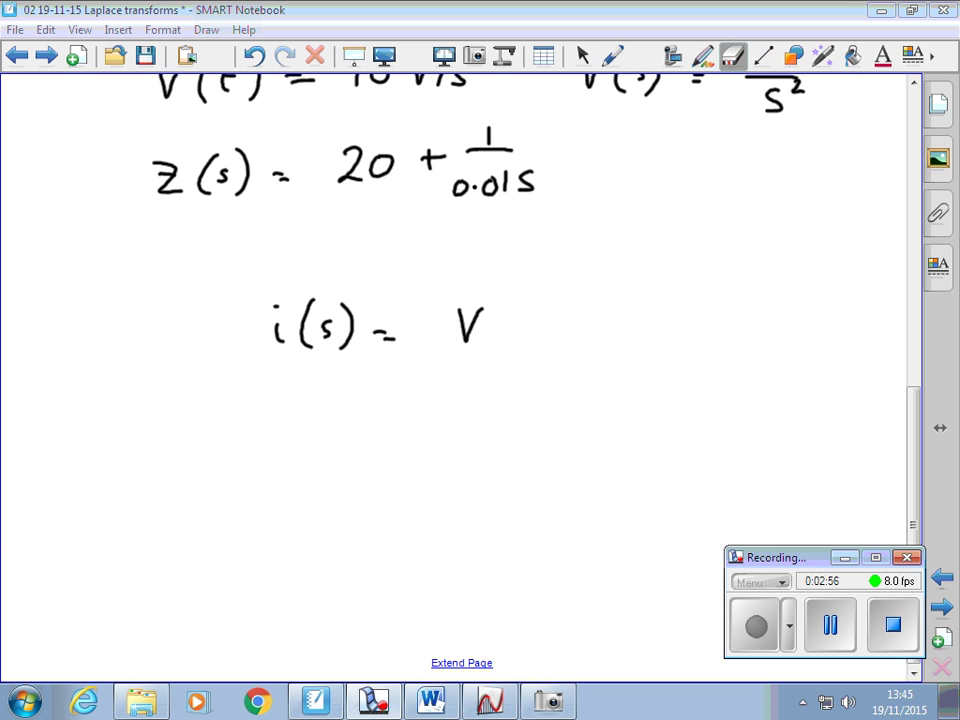
pyautogui.click(613, 56)
pyautogui.moveTo(500, 308)
pyautogui.mouseDown()
pyautogui.moveTo(492, 345)
pyautogui.moveTo(507, 338)
pyautogui.mouseUp()
pyautogui.moveTo(528, 309); pyautogui.dragTo(527, 336)
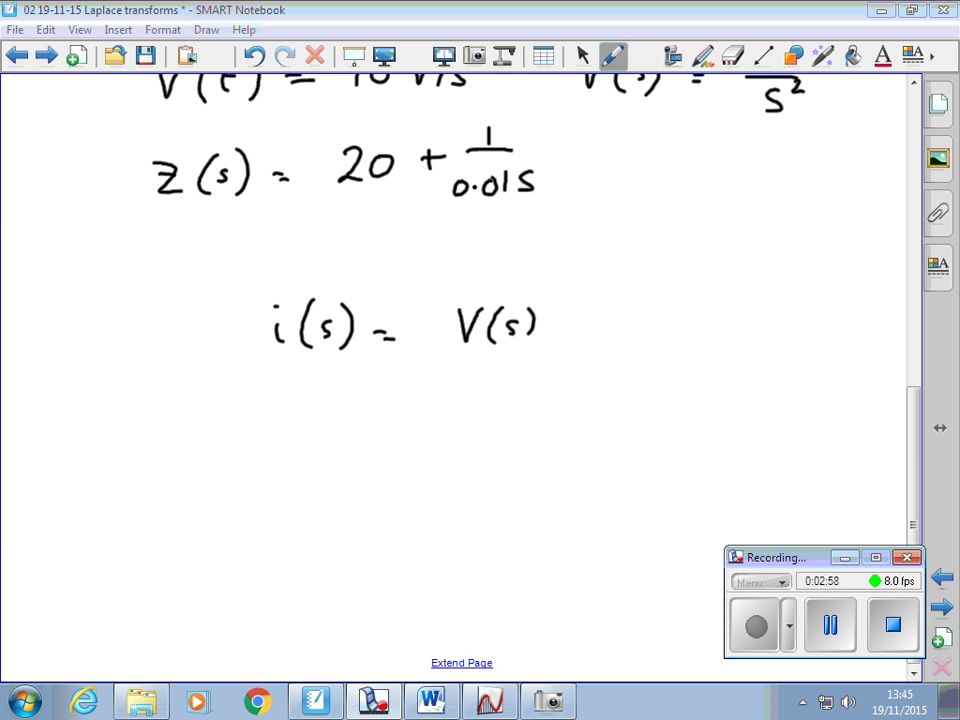
# Add a fraction bar under V(s) with Z(s) as the denominator.
pyautogui.moveTo(459, 354); pyautogui.dragTo(520, 353)
pyautogui.moveTo(458, 377)
pyautogui.mouseDown()
pyautogui.moveTo(458, 402)
pyautogui.moveTo(507, 402)
pyautogui.mouseUp()
pyautogui.moveTo(522, 374); pyautogui.dragTo(530, 407)
# Write = 10/s² below V(s)/Z(s) and draw a long fraction bar beneath it.
pyautogui.moveTo(403, 464); pyautogui.dragTo(414, 470)
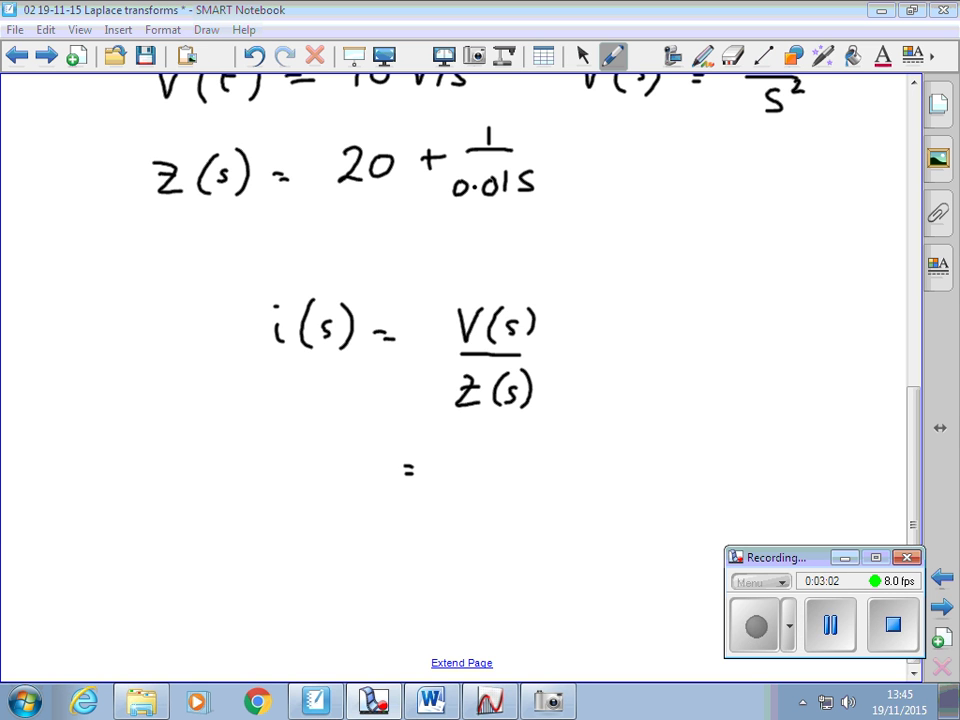
pyautogui.moveTo(508, 440)
pyautogui.mouseDown()
pyautogui.moveTo(507, 460)
pyautogui.moveTo(529, 441)
pyautogui.moveTo(546, 463)
pyautogui.moveTo(507, 502)
pyautogui.moveTo(534, 483)
pyautogui.mouseUp()
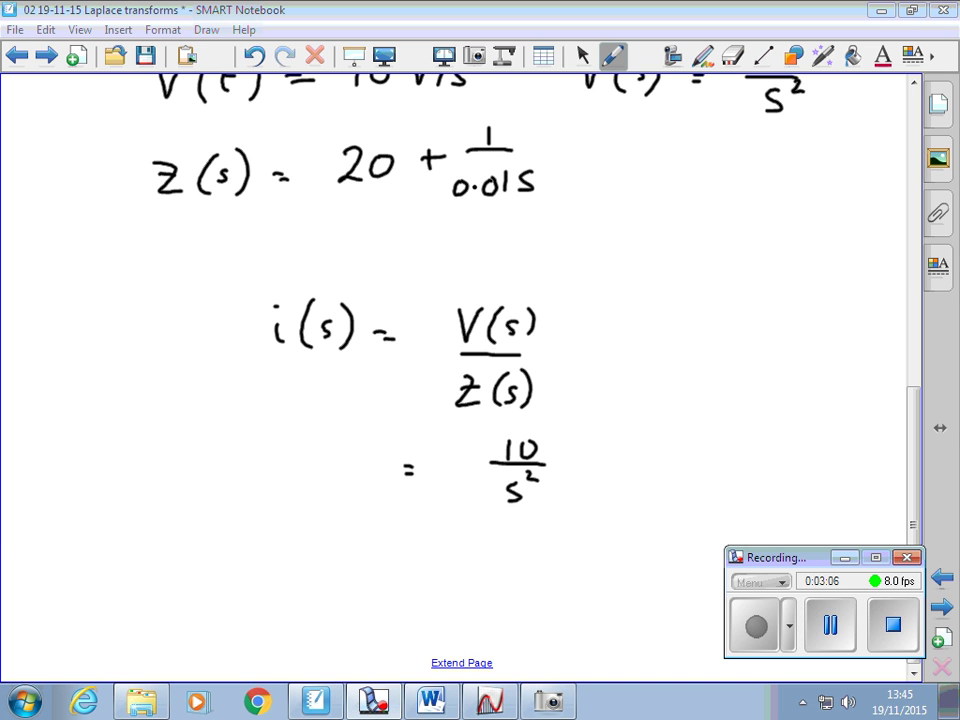
pyautogui.moveTo(438, 508); pyautogui.dragTo(631, 510)
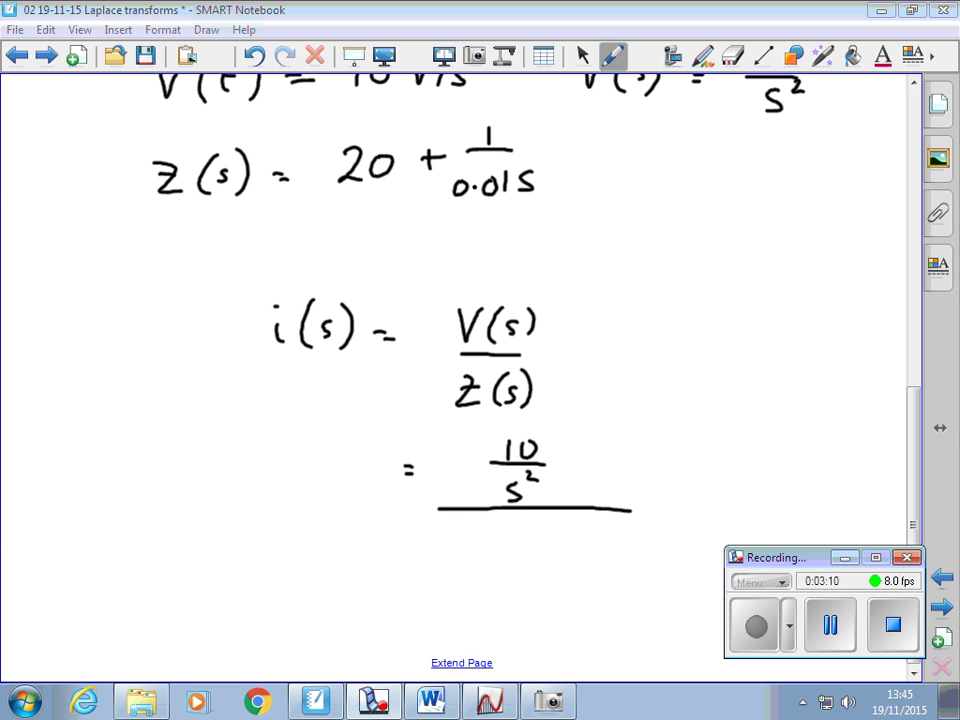
# Write the impedance (20 + 1/0.01s) in brackets as the denominator under the long fraction bar.
pyautogui.moveTo(447, 531)
pyautogui.mouseDown()
pyautogui.moveTo(463, 551)
pyautogui.moveTo(477, 533)
pyautogui.moveTo(518, 540)
pyautogui.mouseUp()
pyautogui.moveTo(511, 532)
pyautogui.mouseDown()
pyautogui.moveTo(511, 550)
pyautogui.moveTo(523, 537)
pyautogui.mouseUp()
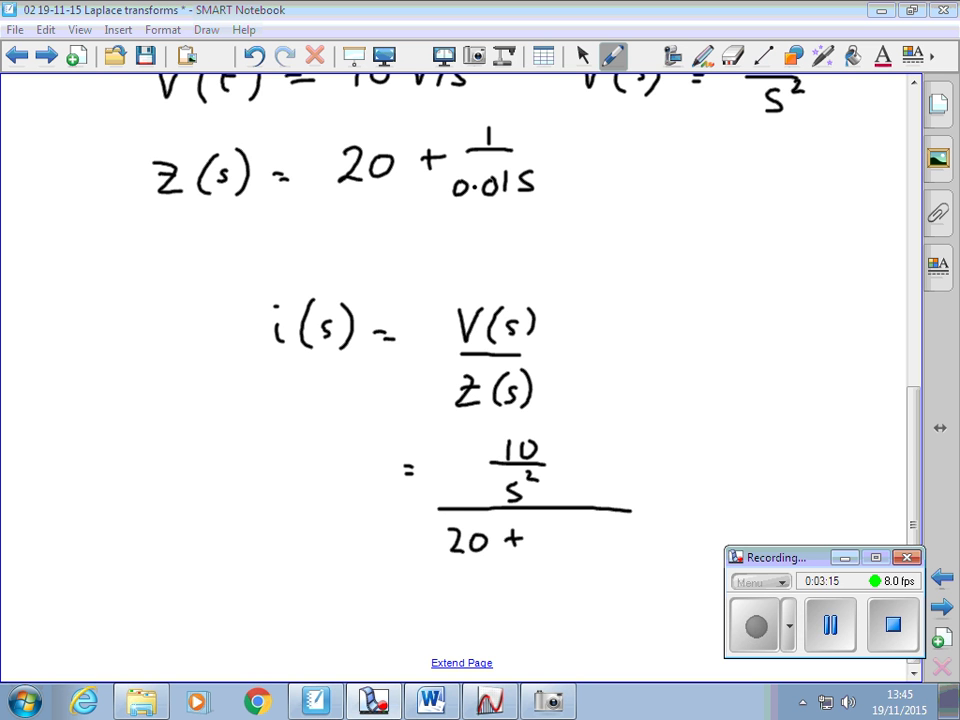
pyautogui.moveTo(582, 511); pyautogui.dragTo(582, 521)
pyautogui.moveTo(564, 525)
pyautogui.mouseDown()
pyautogui.moveTo(597, 523)
pyautogui.moveTo(544, 546)
pyautogui.moveTo(565, 539)
pyautogui.moveTo(595, 550)
pyautogui.mouseUp()
pyautogui.click(558, 551)
pyautogui.moveTo(446, 517); pyautogui.dragTo(442, 559)
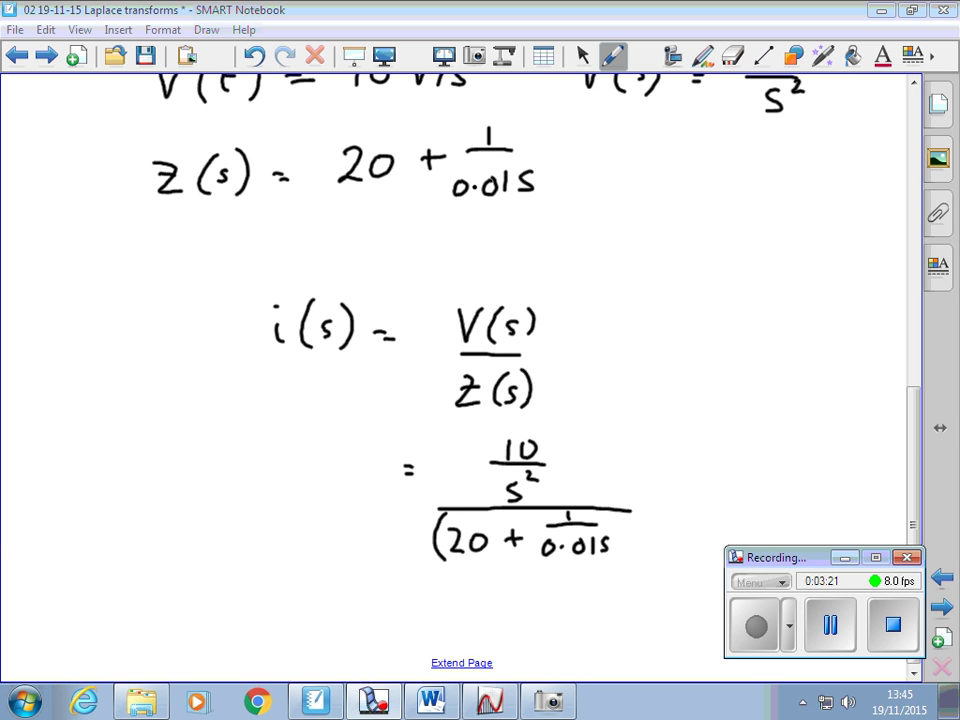
pyautogui.moveTo(615, 514); pyautogui.dragTo(614, 555)
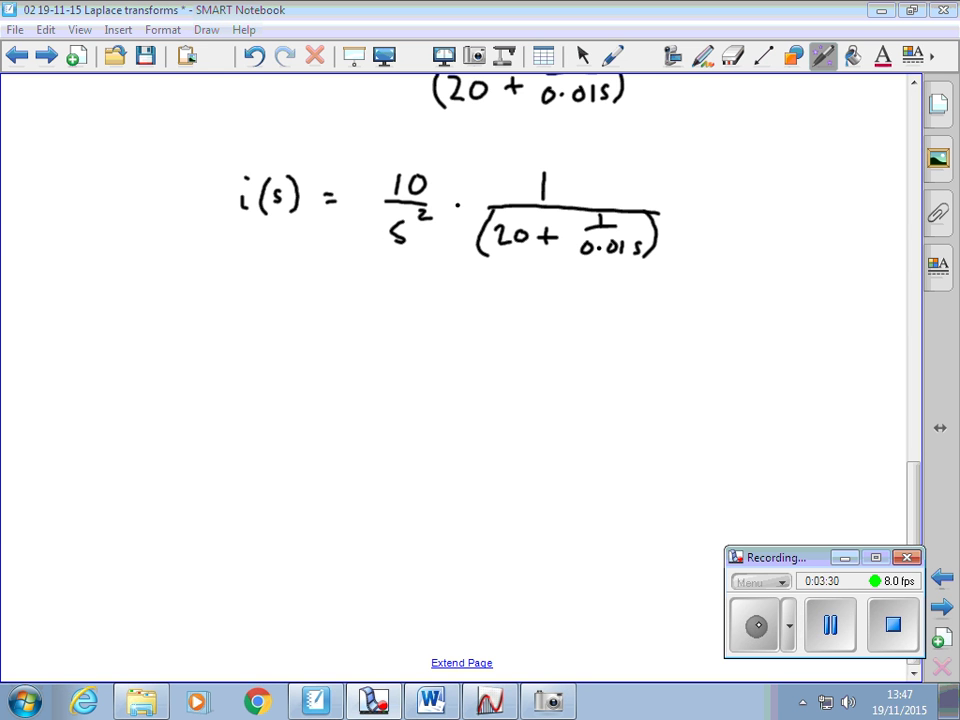
# Underline 0.01s, 20 and the numerator 1 of the rewritten i(s) expression in fading ink.
pyautogui.moveTo(589, 261); pyautogui.dragTo(628, 267)
pyautogui.moveTo(601, 212); pyautogui.dragTo(601, 226)
pyautogui.moveTo(584, 259); pyautogui.dragTo(640, 260)
pyautogui.moveTo(503, 255); pyautogui.dragTo(536, 255)
pyautogui.moveTo(534, 201); pyautogui.dragTo(563, 201)
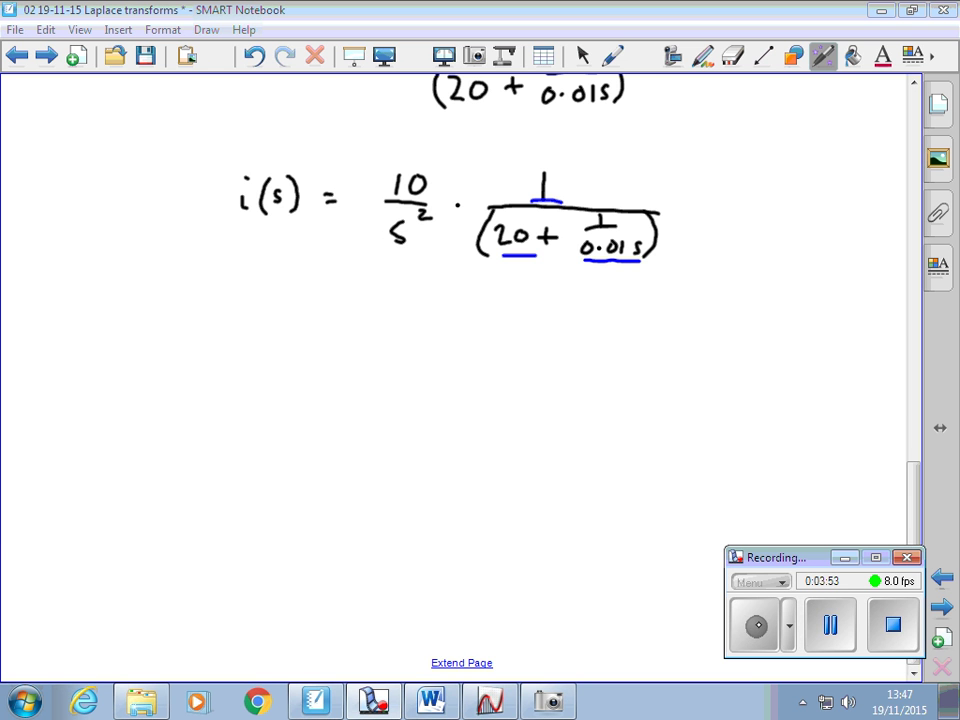
pyautogui.press('Escape')
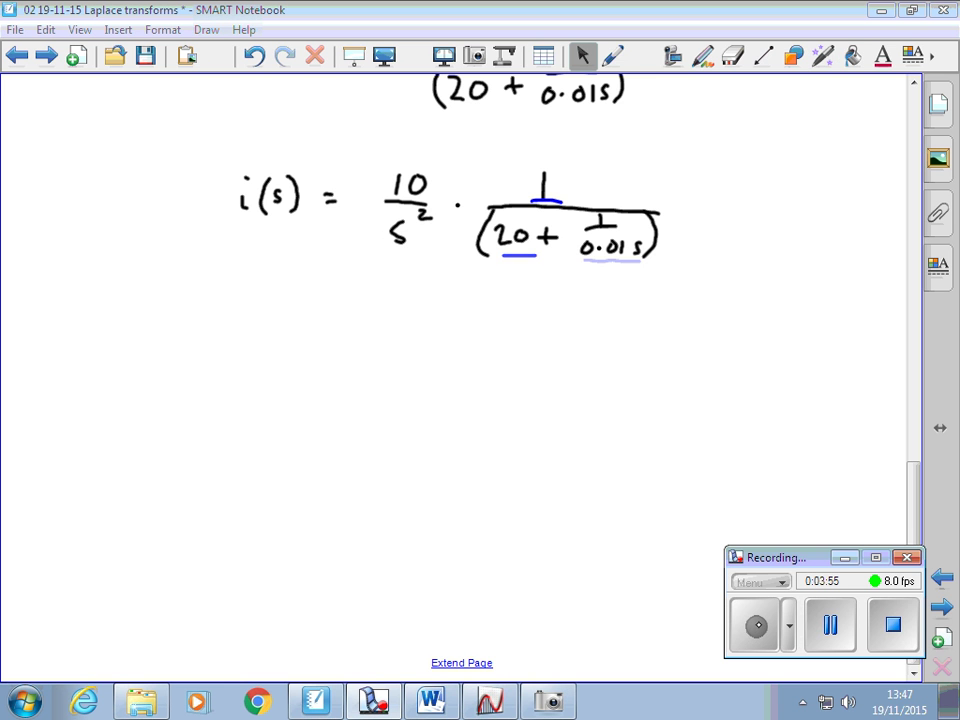
# Start a new line below the i(s) product with = 10/s² followed by a multiplication dot, in black pen.
pyautogui.click(613, 56)
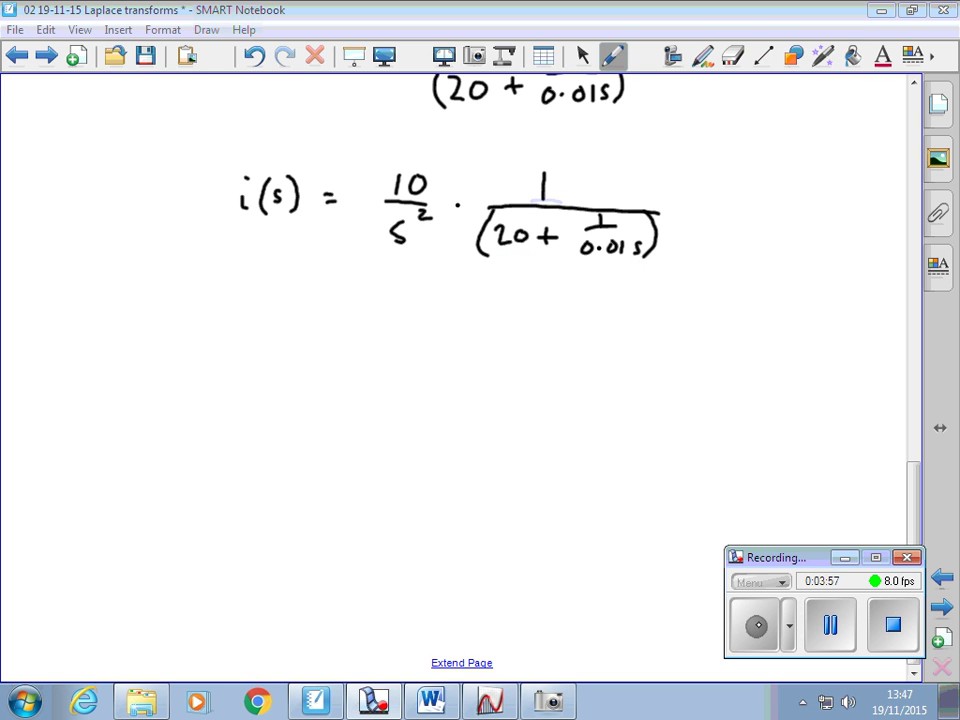
pyautogui.moveTo(337, 318); pyautogui.dragTo(350, 318)
pyautogui.moveTo(338, 326); pyautogui.dragTo(351, 326)
pyautogui.moveTo(405, 309)
pyautogui.mouseDown()
pyautogui.moveTo(406, 327)
pyautogui.moveTo(431, 310)
pyautogui.mouseUp()
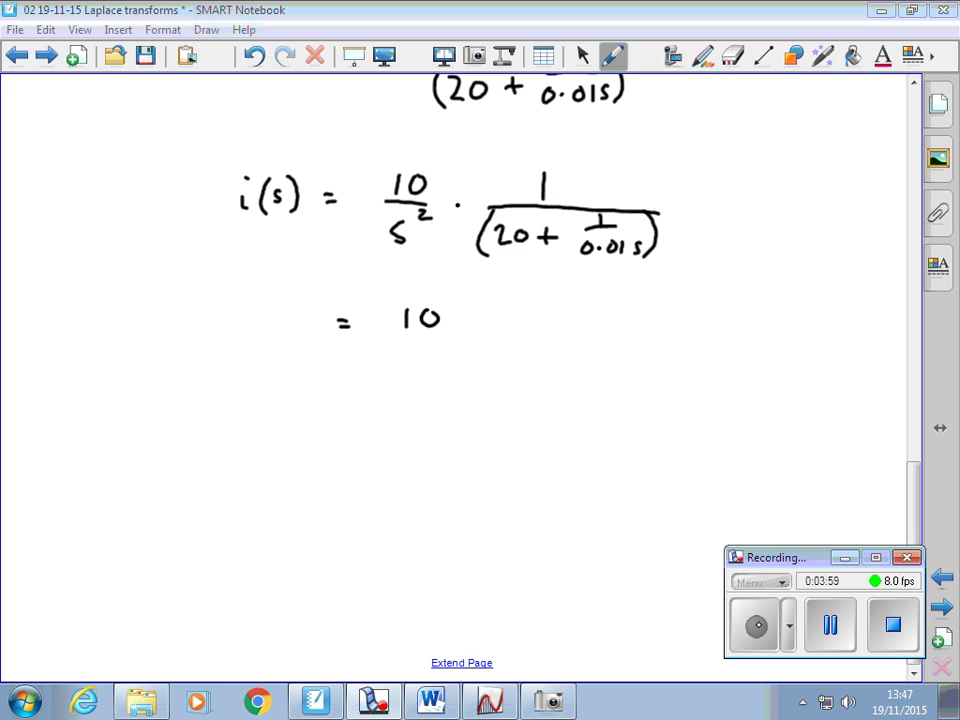
pyautogui.moveTo(383, 341)
pyautogui.mouseDown()
pyautogui.moveTo(458, 343)
pyautogui.moveTo(406, 381)
pyautogui.mouseUp()
pyautogui.moveTo(432, 359); pyautogui.dragTo(441, 366)
pyautogui.click(484, 340)
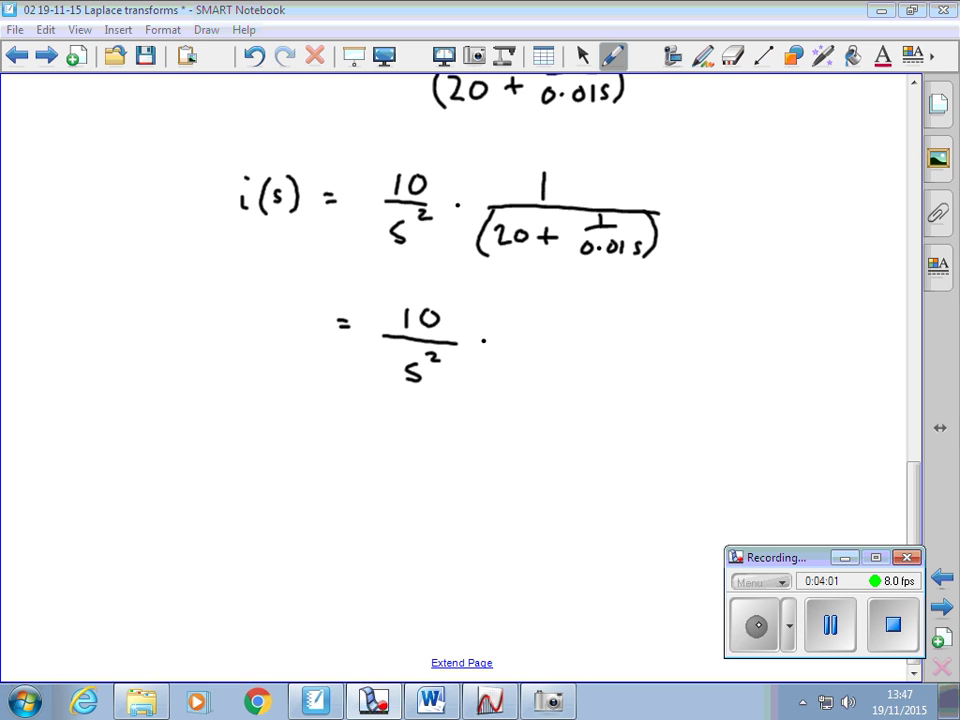
# Write 0.01s as the numerator of the second fraction and draw its fraction bar.
pyautogui.moveTo(548, 311)
pyautogui.mouseDown()
pyautogui.moveTo(575, 324)
pyautogui.moveTo(586, 313)
pyautogui.mouseUp()
pyautogui.click(563, 322)
pyautogui.moveTo(603, 311)
pyautogui.mouseDown()
pyautogui.moveTo(604, 327)
pyautogui.moveTo(613, 326)
pyautogui.mouseUp()
pyautogui.moveTo(492, 338); pyautogui.dragTo(672, 348)
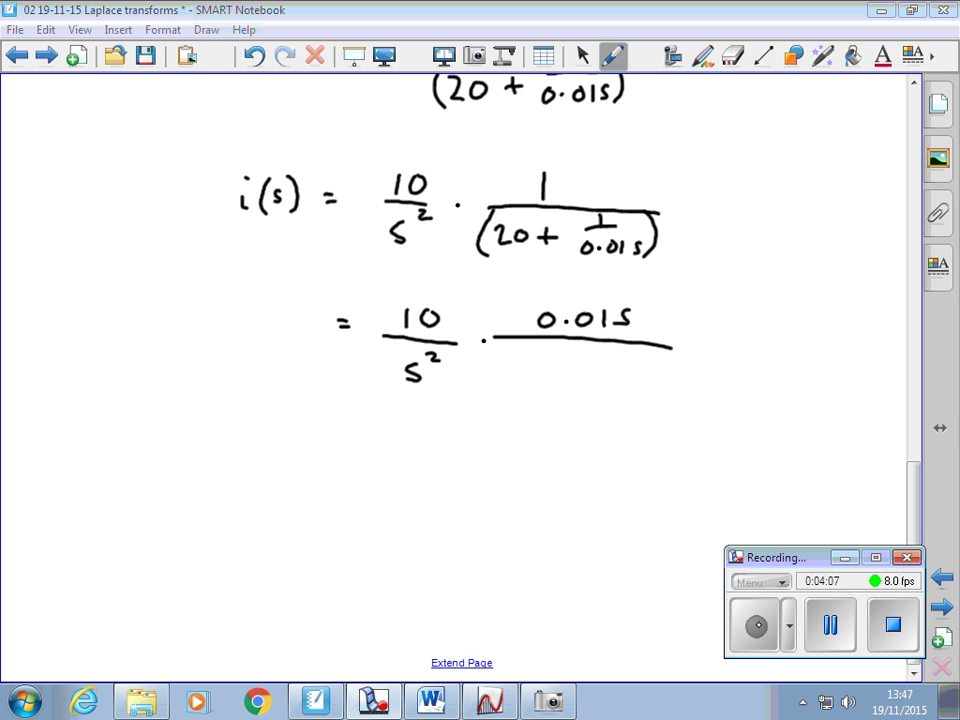
# Write (20×0.01s + 1) in brackets as the denominator beneath 0.01s.
pyautogui.moveTo(488, 369)
pyautogui.mouseDown()
pyautogui.moveTo(500, 382)
pyautogui.moveTo(509, 369)
pyautogui.moveTo(536, 382)
pyautogui.moveTo(521, 382)
pyautogui.mouseUp()
pyautogui.moveTo(550, 368)
pyautogui.mouseDown()
pyautogui.moveTo(571, 378)
pyautogui.moveTo(578, 369)
pyautogui.mouseUp()
pyautogui.click(562, 379)
pyautogui.moveTo(588, 368)
pyautogui.mouseDown()
pyautogui.moveTo(588, 382)
pyautogui.moveTo(644, 375)
pyautogui.mouseUp()
pyautogui.moveTo(635, 367)
pyautogui.mouseDown()
pyautogui.moveTo(635, 383)
pyautogui.moveTo(665, 383)
pyautogui.mouseUp()
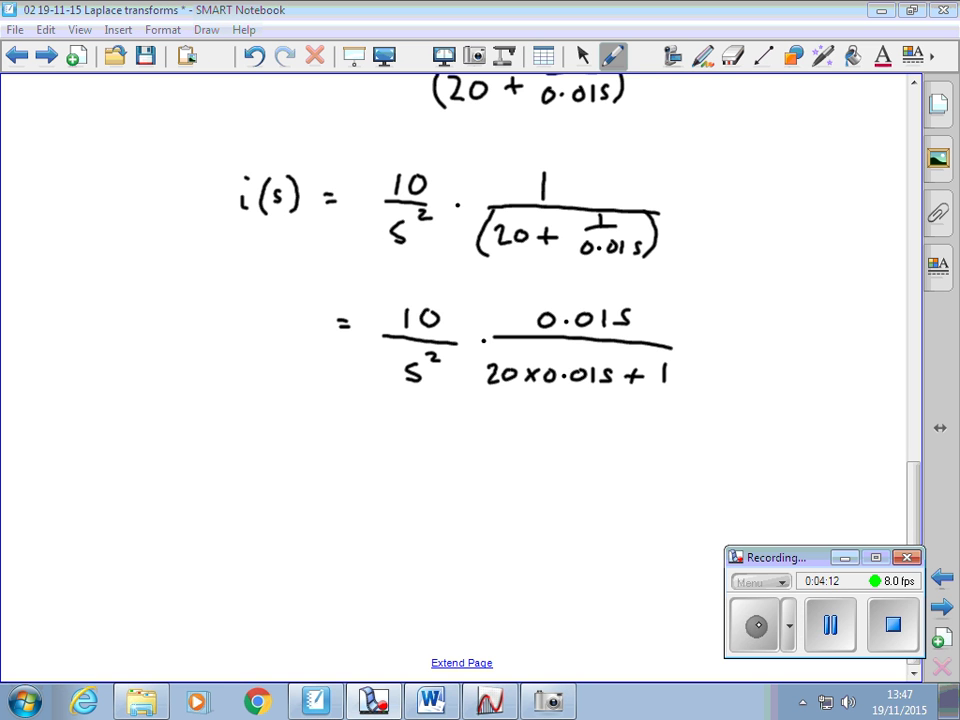
pyautogui.moveTo(487, 341); pyautogui.dragTo(487, 385)
pyautogui.moveTo(678, 359); pyautogui.dragTo(679, 386)
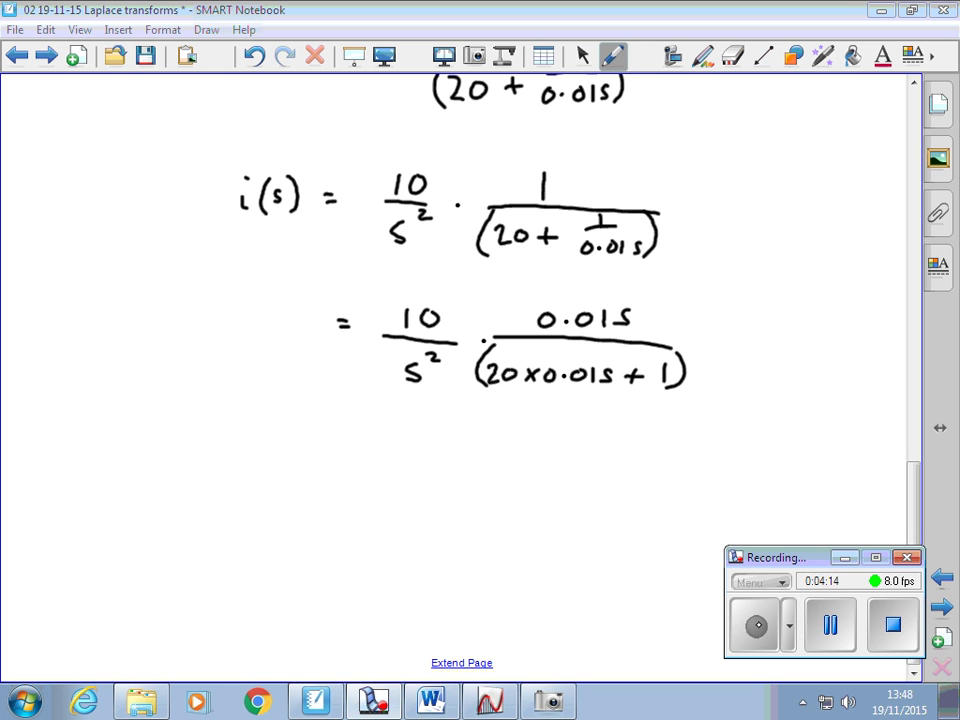
# Strike out the s after 0.1 and the exponent of s² in red ink to cancel the common factor.
pyautogui.click(583, 55)
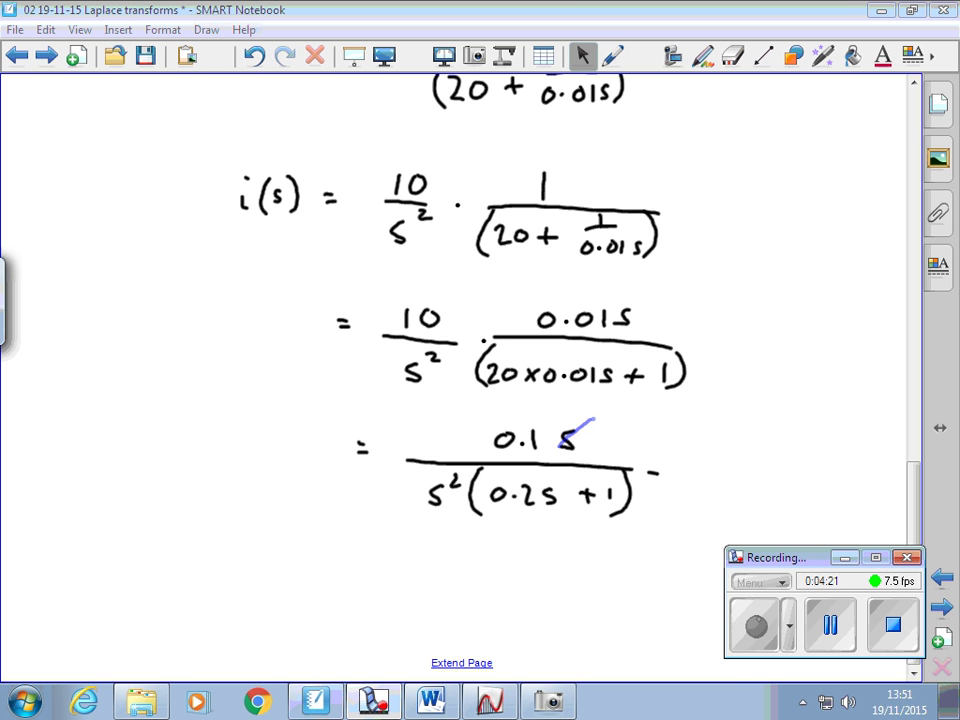
pyautogui.moveTo(565, 440); pyautogui.dragTo(587, 422)
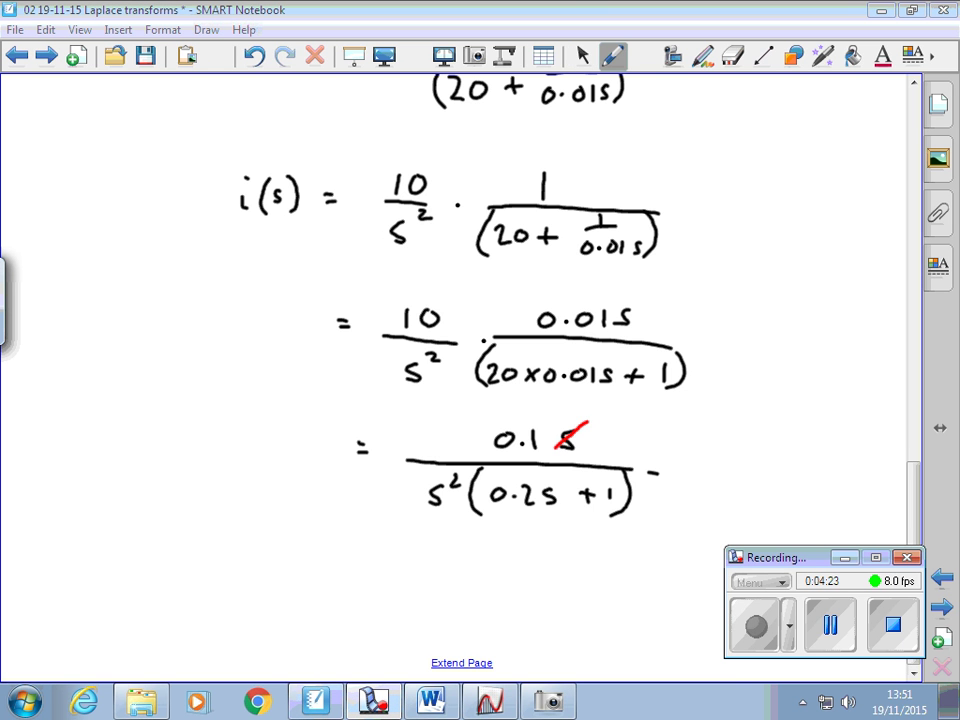
pyautogui.moveTo(450, 490); pyautogui.dragTo(461, 474)
# Below the cancelled expression, write = 0.1 over a fraction bar with s starting the denominator, in black pen.
pyautogui.scroll(-3, 450, 671)
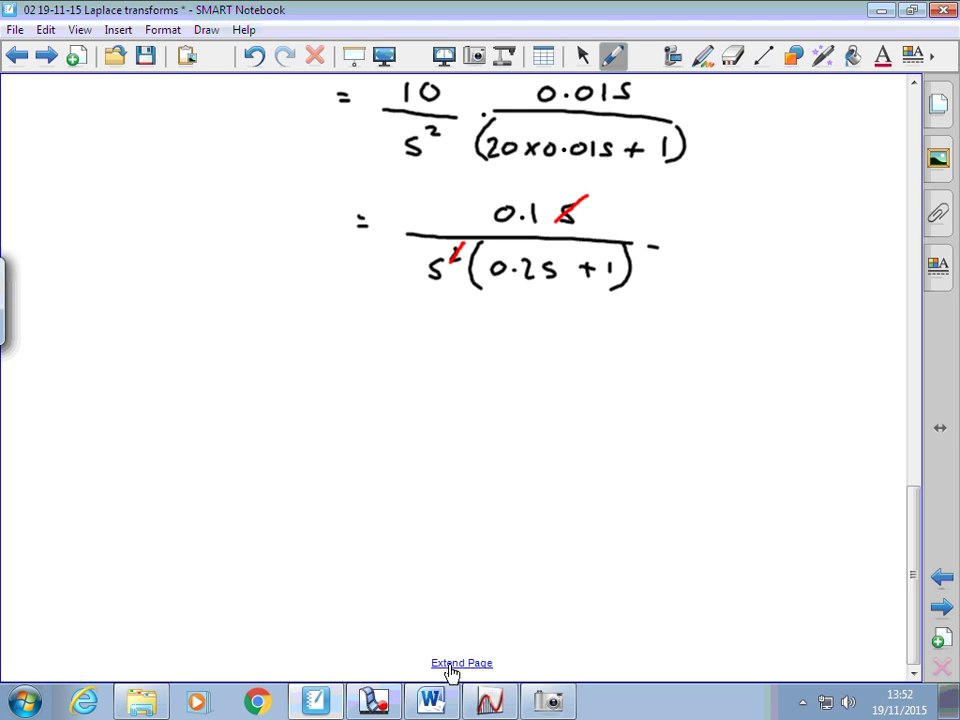
pyautogui.moveTo(372, 358); pyautogui.dragTo(385, 357)
pyautogui.moveTo(376, 367); pyautogui.dragTo(392, 367)
pyautogui.moveTo(482, 343)
pyautogui.mouseDown()
pyautogui.moveTo(476, 352)
pyautogui.moveTo(482, 343)
pyautogui.moveTo(516, 351)
pyautogui.moveTo(517, 342)
pyautogui.mouseUp()
pyautogui.click(494, 353)
pyautogui.moveTo(422, 374); pyautogui.dragTo(604, 386)
pyautogui.moveTo(432, 410); pyautogui.dragTo(418, 427)
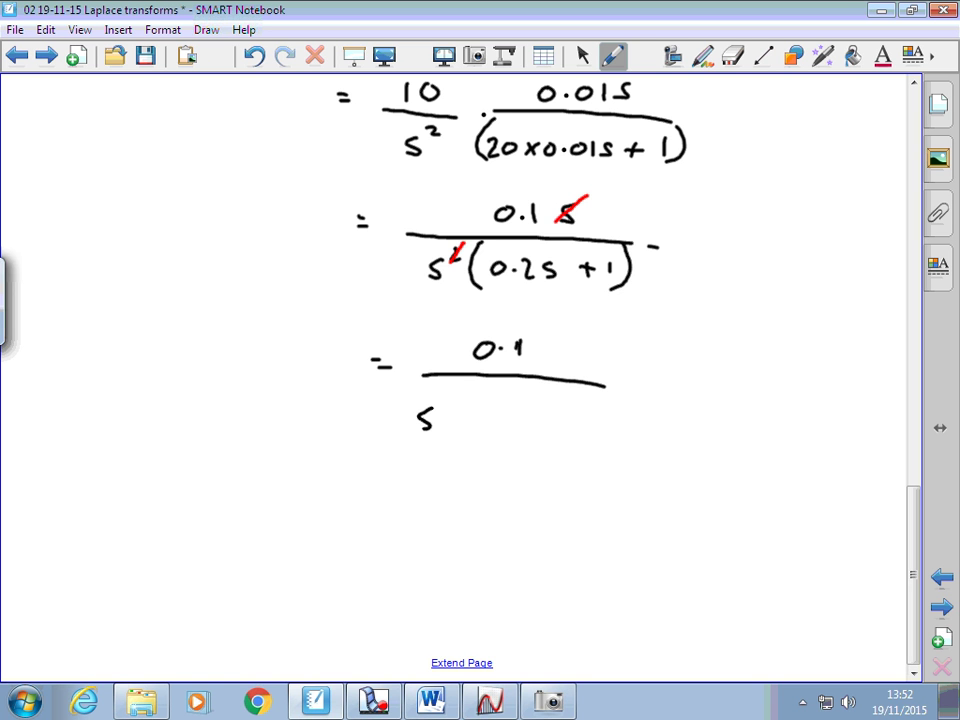
# Complete the denominator after s with the bracketed term (0.2s + 1).
pyautogui.moveTo(459, 386)
pyautogui.mouseDown()
pyautogui.moveTo(458, 445)
pyautogui.moveTo(468, 411)
pyautogui.moveTo(502, 424)
pyautogui.moveTo(553, 417)
pyautogui.mouseUp()
pyautogui.click(484, 419)
pyautogui.click(571, 416)
pyautogui.moveTo(545, 410)
pyautogui.mouseDown()
pyautogui.moveTo(545, 426)
pyautogui.moveTo(571, 419)
pyautogui.mouseUp()
pyautogui.moveTo(580, 388); pyautogui.dragTo(583, 443)
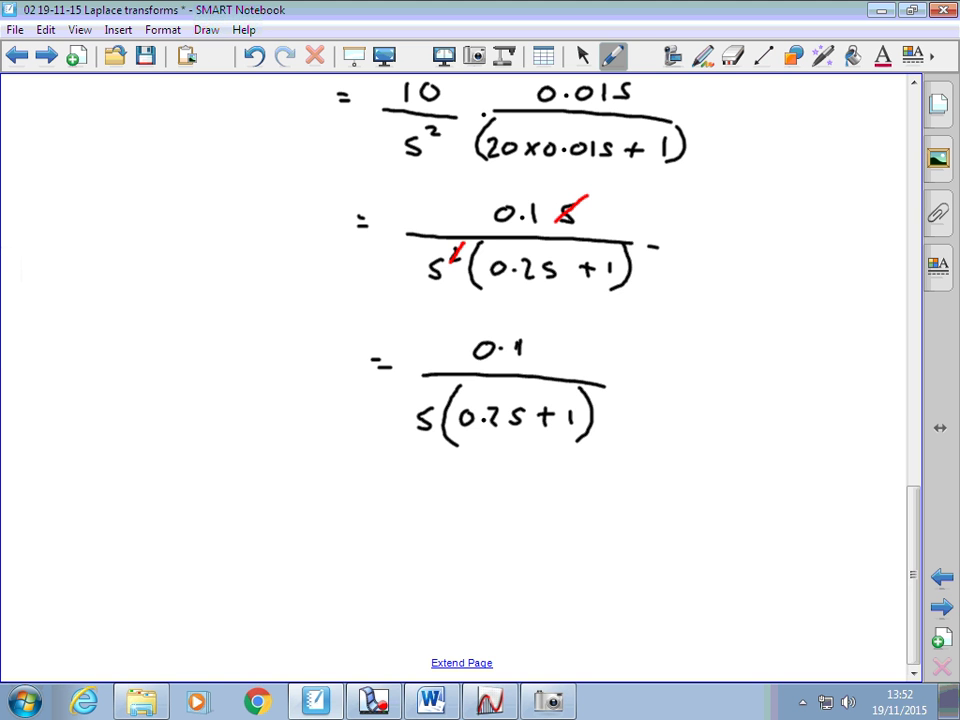
pyautogui.click(449, 668)
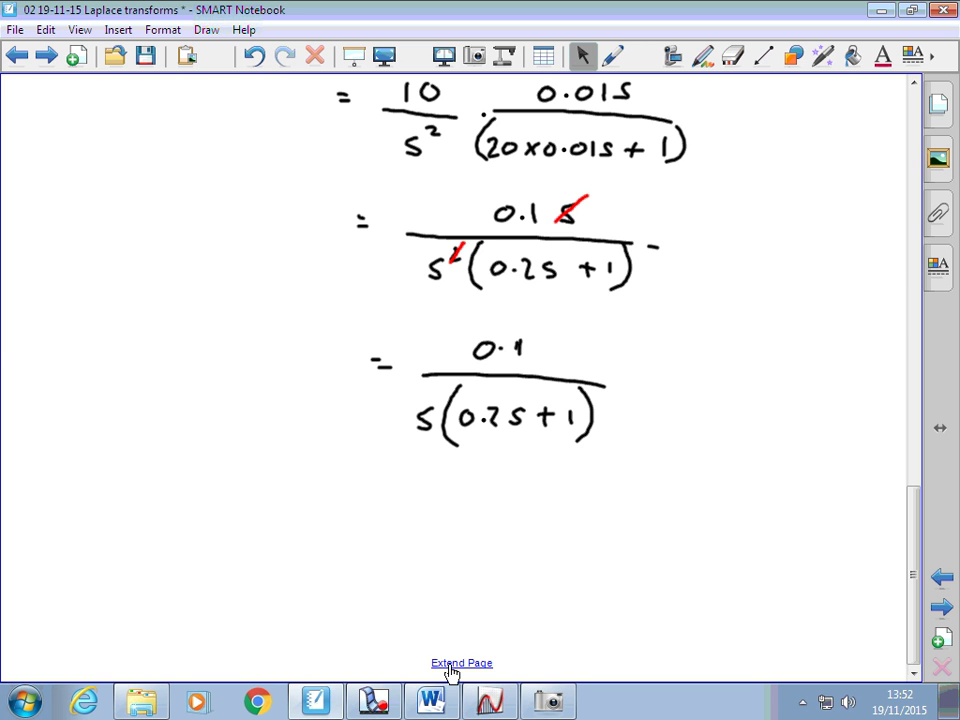
pyautogui.click(373, 701)
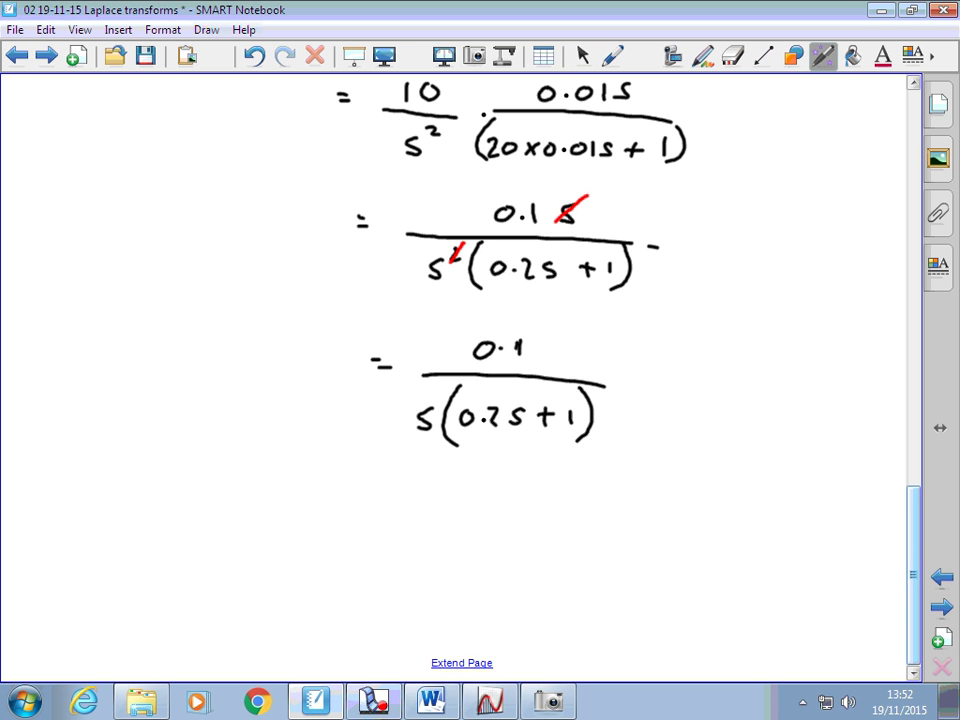
# Mark beside the simplified fraction and underline its denominator factors s and (0.2s + 1) in fading ink.
pyautogui.moveTo(663, 391); pyautogui.dragTo(714, 393)
pyautogui.moveTo(677, 376)
pyautogui.mouseDown()
pyautogui.moveTo(655, 393)
pyautogui.moveTo(689, 408)
pyautogui.mouseUp()
pyautogui.moveTo(412, 436); pyautogui.dragTo(563, 432)
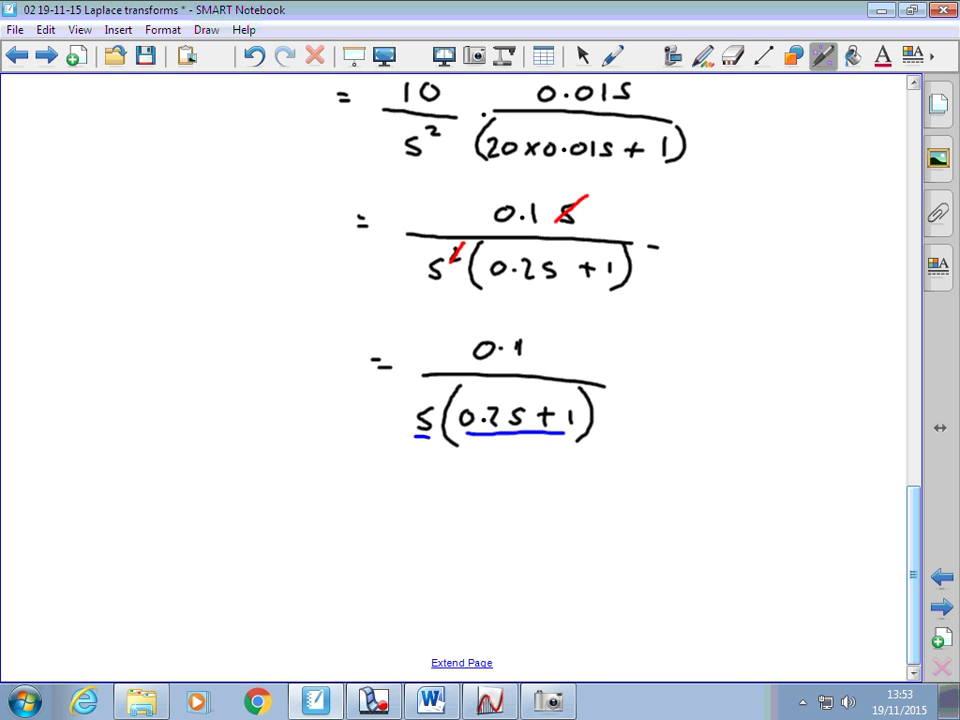
# Go back over the derivation and draw fading-ink arrows to 10/s² and its denominator (20 + 1/0.01s).
pyautogui.scroll(5, 472, 380)
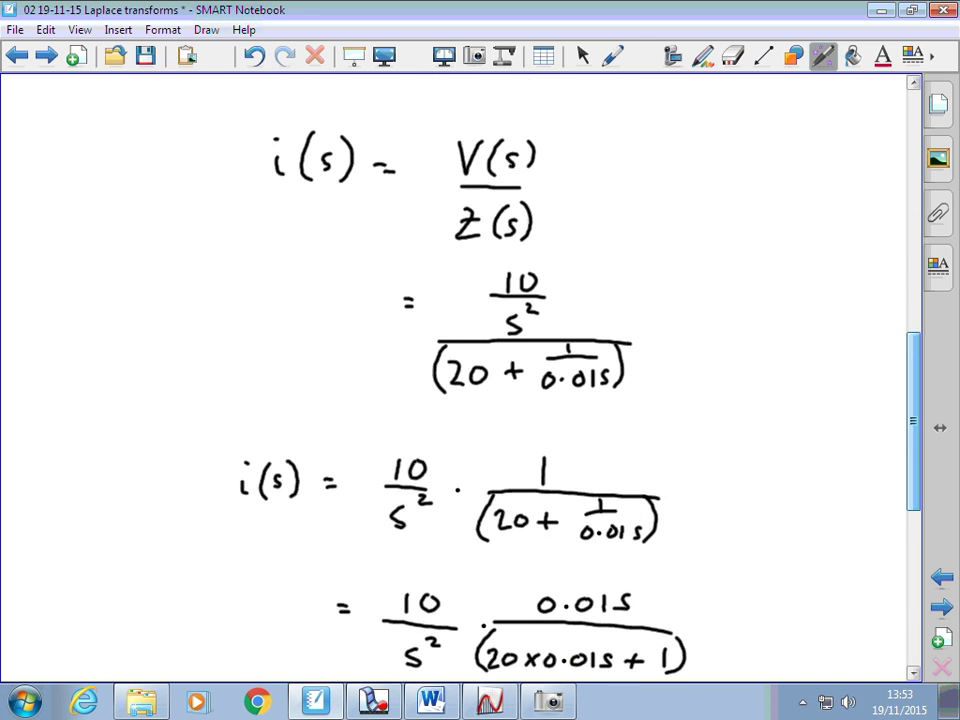
pyautogui.scroll(3, 472, 380)
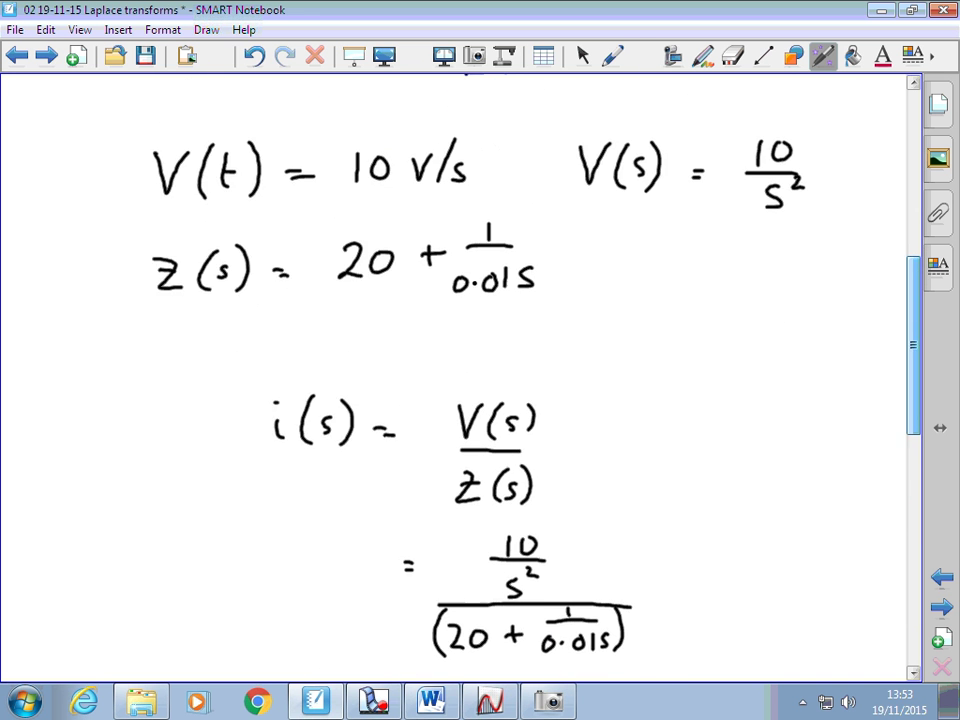
pyautogui.scroll(-3, 472, 380)
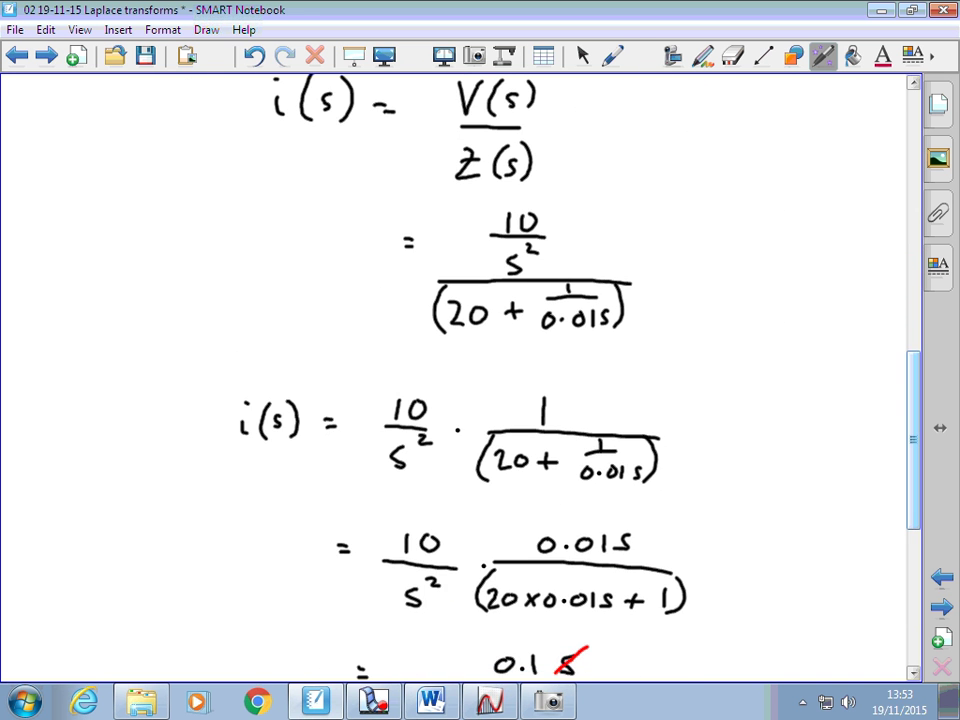
pyautogui.moveTo(636, 246)
pyautogui.mouseDown()
pyautogui.moveTo(578, 245)
pyautogui.moveTo(592, 254)
pyautogui.mouseUp()
pyautogui.moveTo(692, 315)
pyautogui.mouseDown()
pyautogui.moveTo(645, 315)
pyautogui.moveTo(657, 325)
pyautogui.mouseUp()
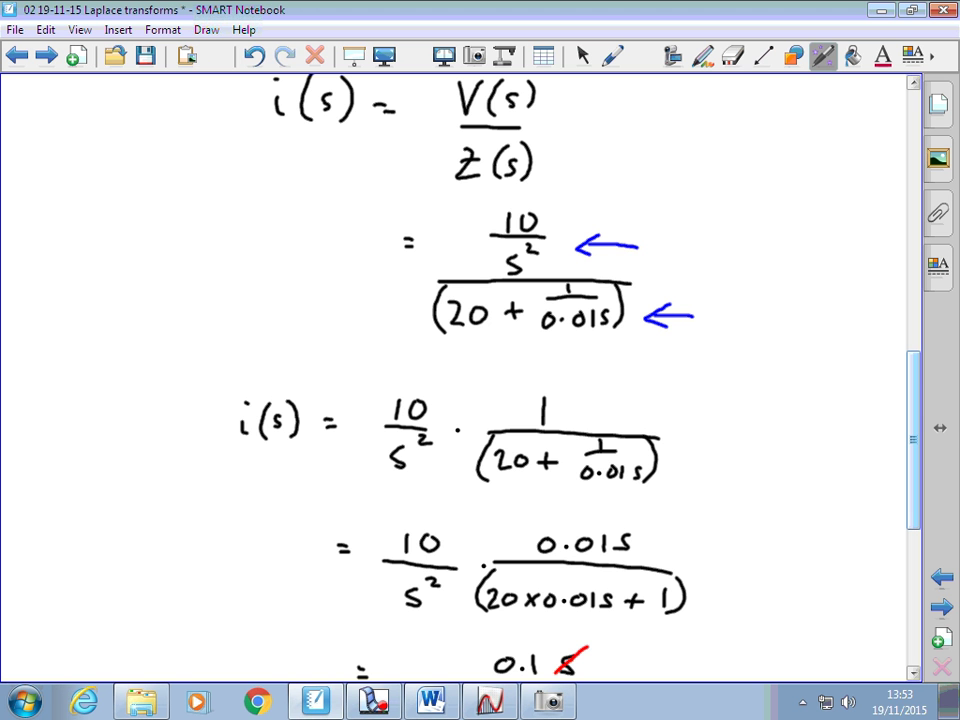
# Draw fading-ink arrows again beside 10/s² and (20 + 1/0.01s), plus one to the rewritten i(s) product.
pyautogui.scroll(-2, 472, 380)
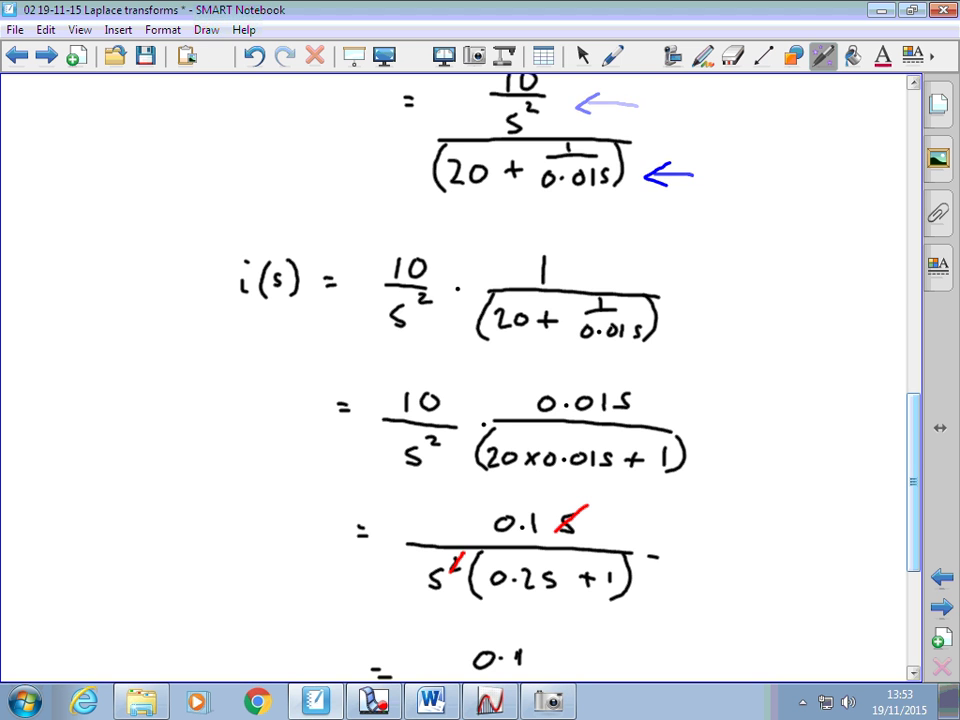
pyautogui.moveTo(694, 101)
pyautogui.mouseDown()
pyautogui.moveTo(647, 101)
pyautogui.moveTo(658, 115)
pyautogui.mouseUp()
pyautogui.moveTo(727, 170)
pyautogui.mouseDown()
pyautogui.moveTo(680, 170)
pyautogui.moveTo(680, 180)
pyautogui.mouseUp()
pyautogui.moveTo(690, 163); pyautogui.dragTo(690, 188)
pyautogui.moveTo(678, 295)
pyautogui.mouseDown()
pyautogui.moveTo(736, 296)
pyautogui.moveTo(691, 306)
pyautogui.mouseUp()
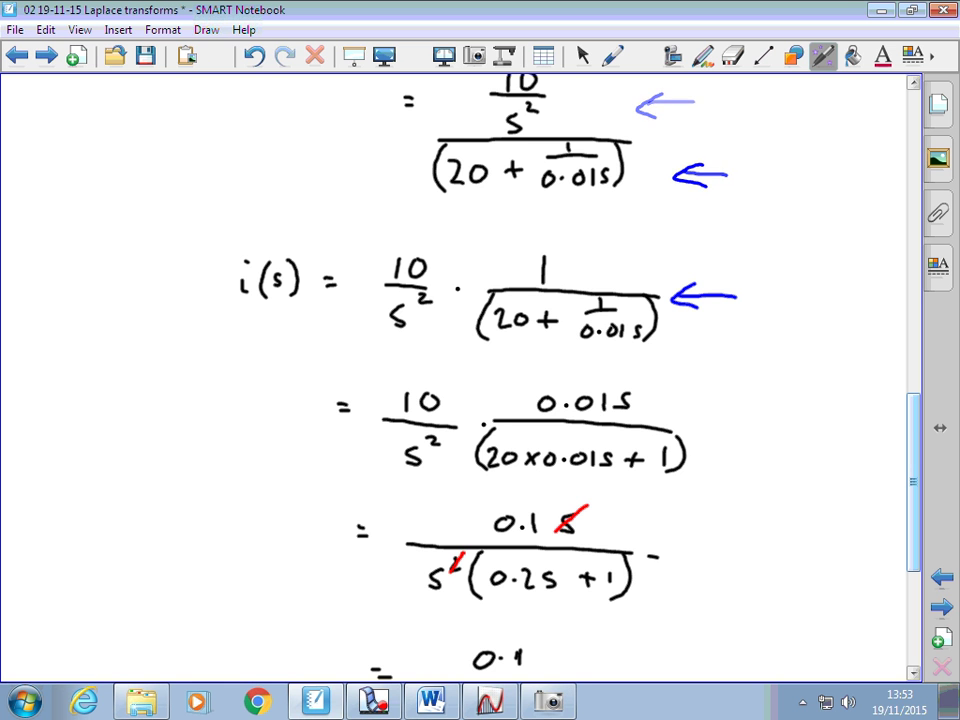
# Strike through the s in the numerator 0.01s and the exponent of s² in fading ink.
pyautogui.moveTo(607, 405); pyautogui.dragTo(646, 381)
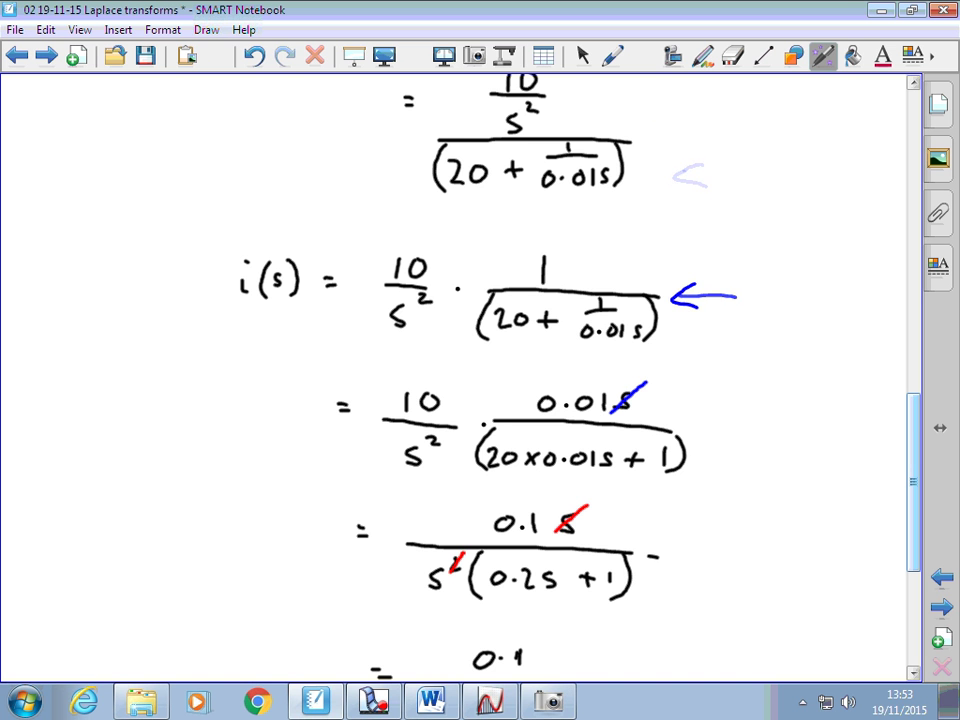
pyautogui.moveTo(427, 447); pyautogui.dragTo(443, 428)
pyautogui.scroll(-6, 460, 380)
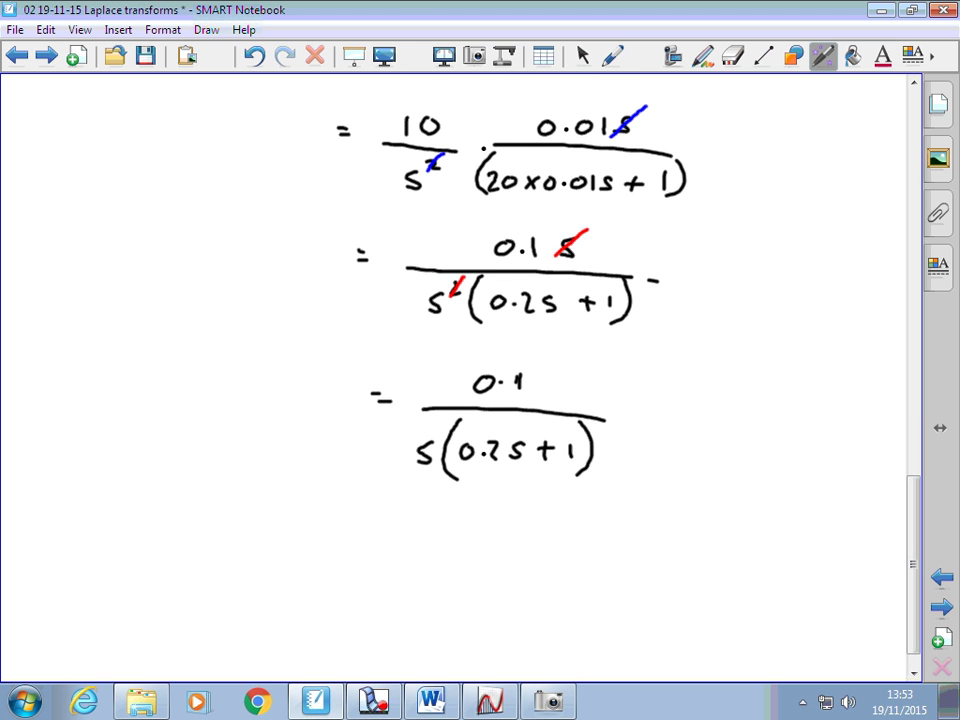
# Mark 0.01s in the i(s) product's denominator and underline the final 0.1/(s(0.2s + 1)) in fading ink.
pyautogui.scroll(6, 460, 380)
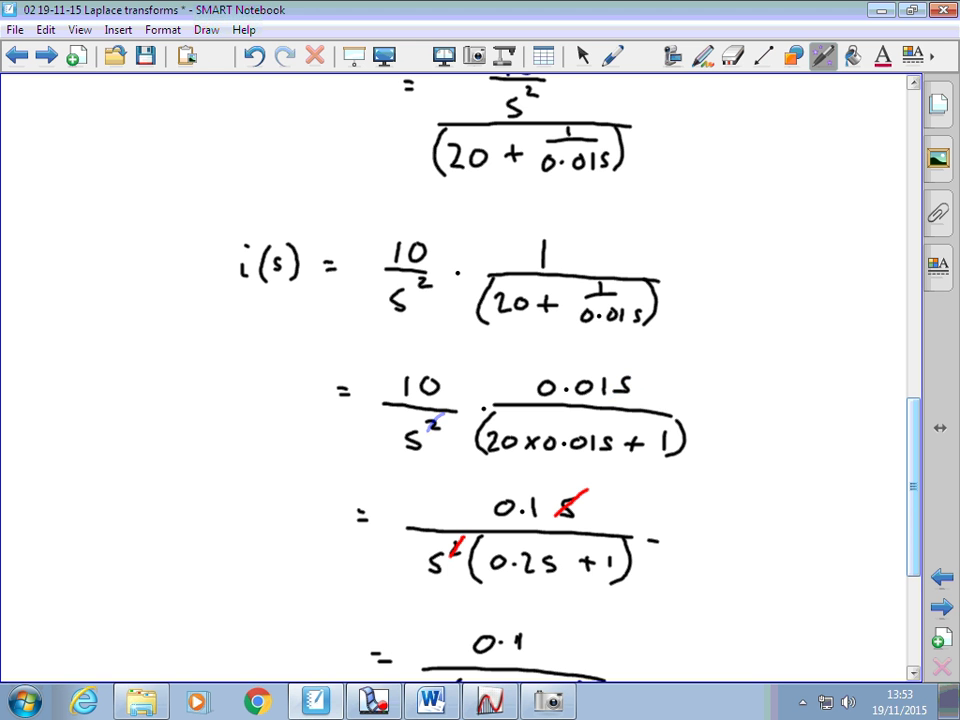
pyautogui.moveTo(588, 317); pyautogui.dragTo(645, 312)
pyautogui.scroll(-5, 460, 380)
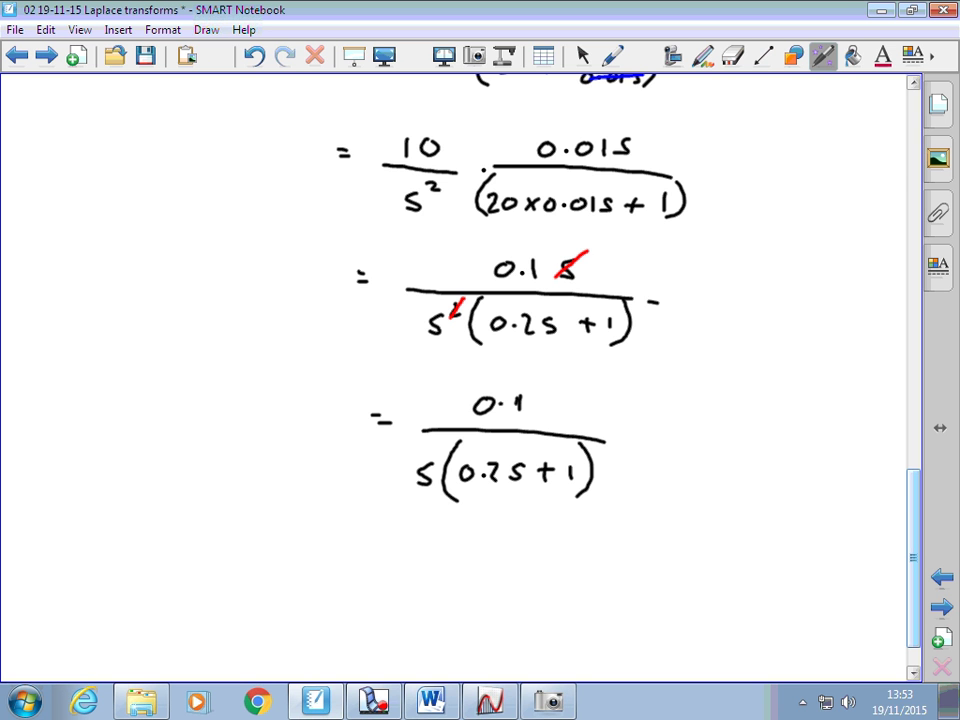
pyautogui.moveTo(402, 508); pyautogui.dragTo(621, 517)
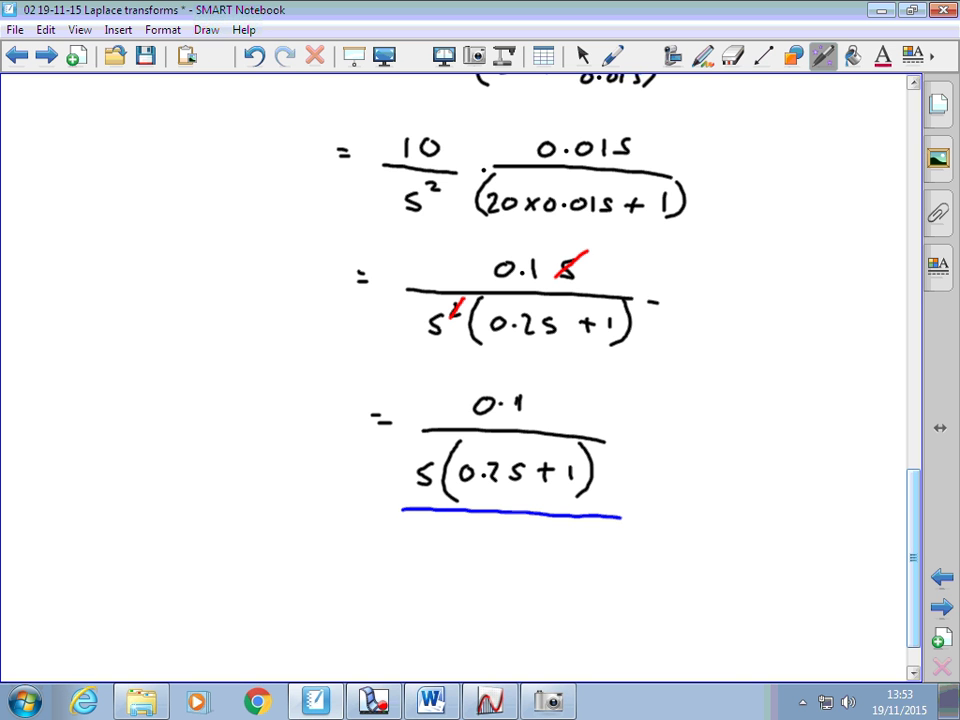
pyautogui.scroll(-2, 480, 380)
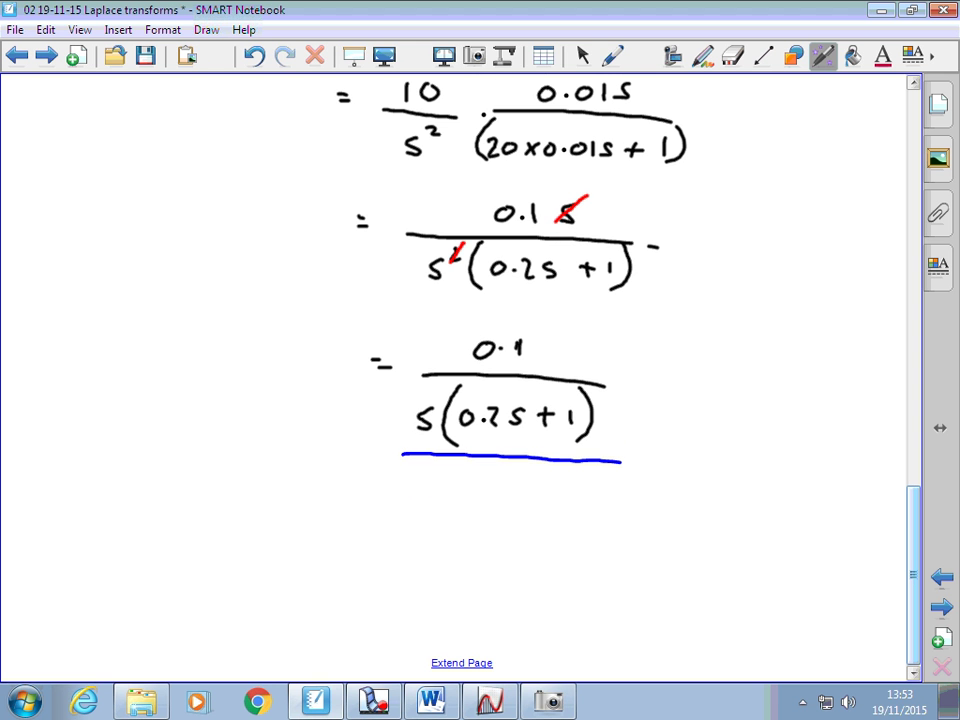